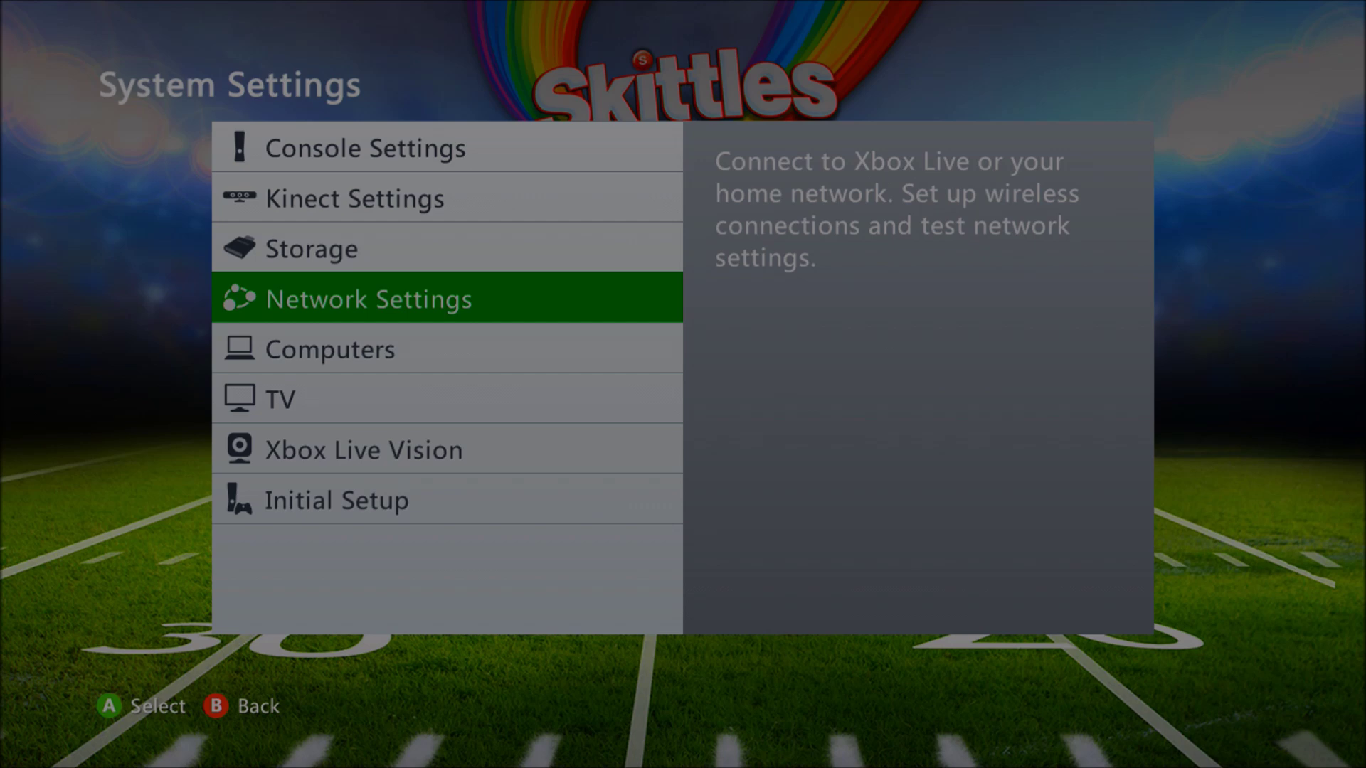
Open Network Settings from the System Settings list to show available networks
{"action": "key", "text": "Up"}
{"action": "key", "text": "Down"}
{"action": "key", "text": "Return"}
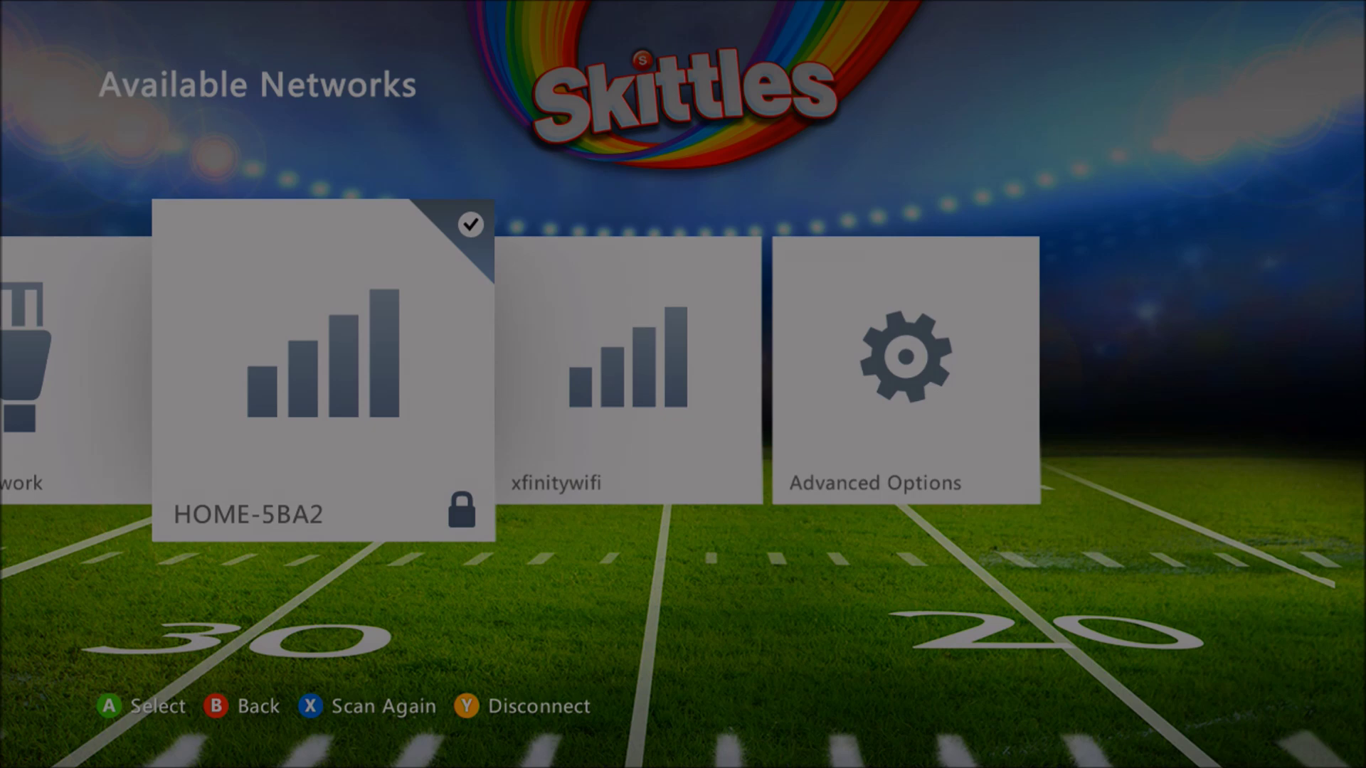
Open HOME-5BA2's network status, then its Configure Network basic settings
{"action": "key", "text": "Left"}
{"action": "key", "text": "Right"}
{"action": "key", "text": "Return"}
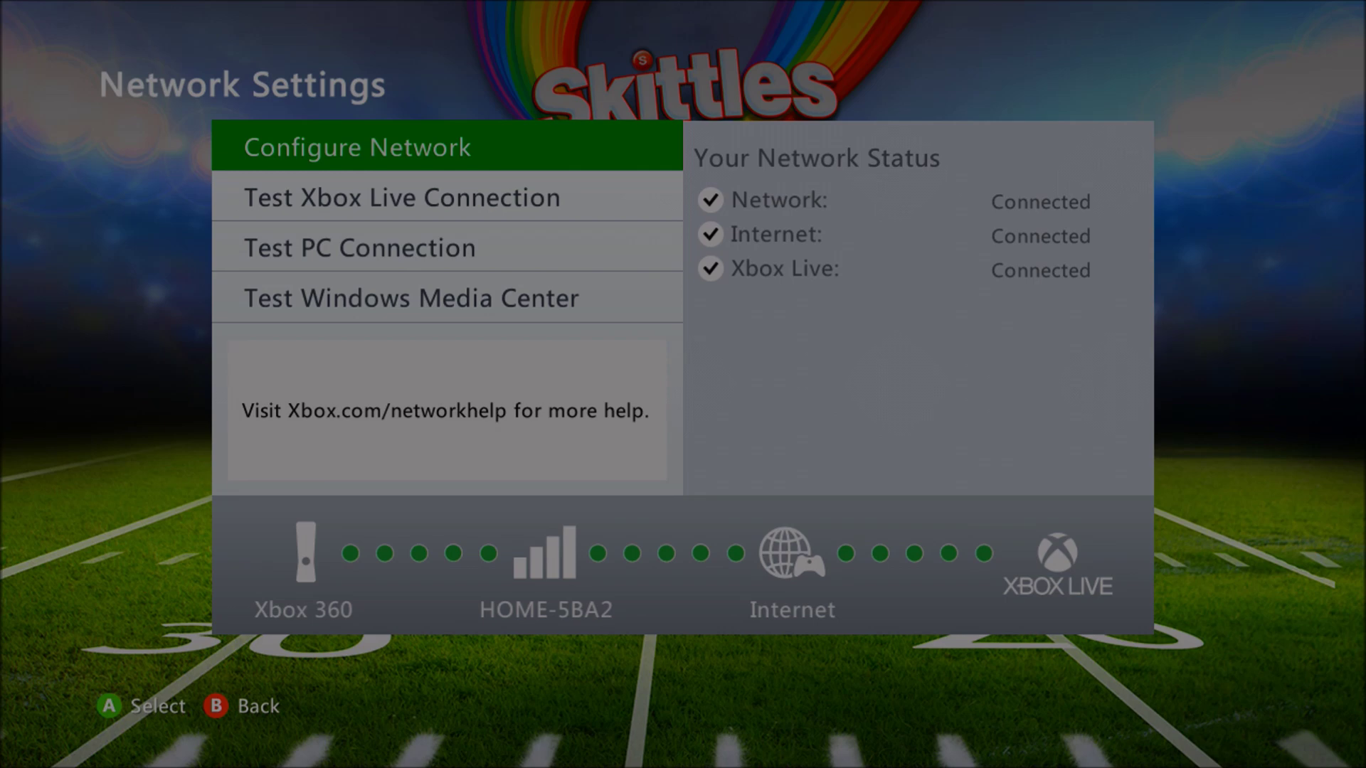
{"action": "key", "text": "Return"}
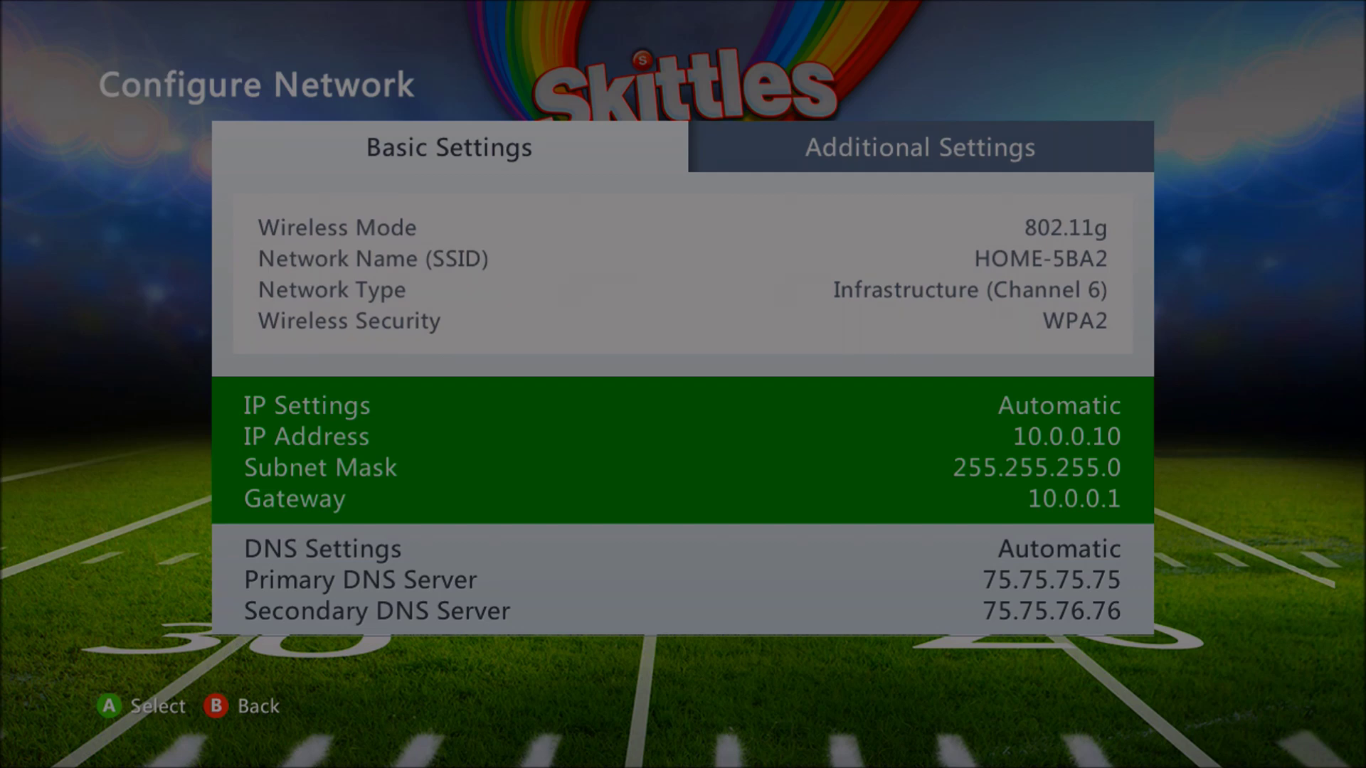
Check HOME-5BA2's IP settings, leave them on Automatic, and return to Basic Settings
{"action": "key", "text": "Down"}
{"action": "key", "text": "Up"}
{"action": "key", "text": "Down"}
{"action": "key", "text": "Up"}
{"action": "key", "text": "Down"}
{"action": "key", "text": "Up"}
{"action": "key", "text": "Return"}
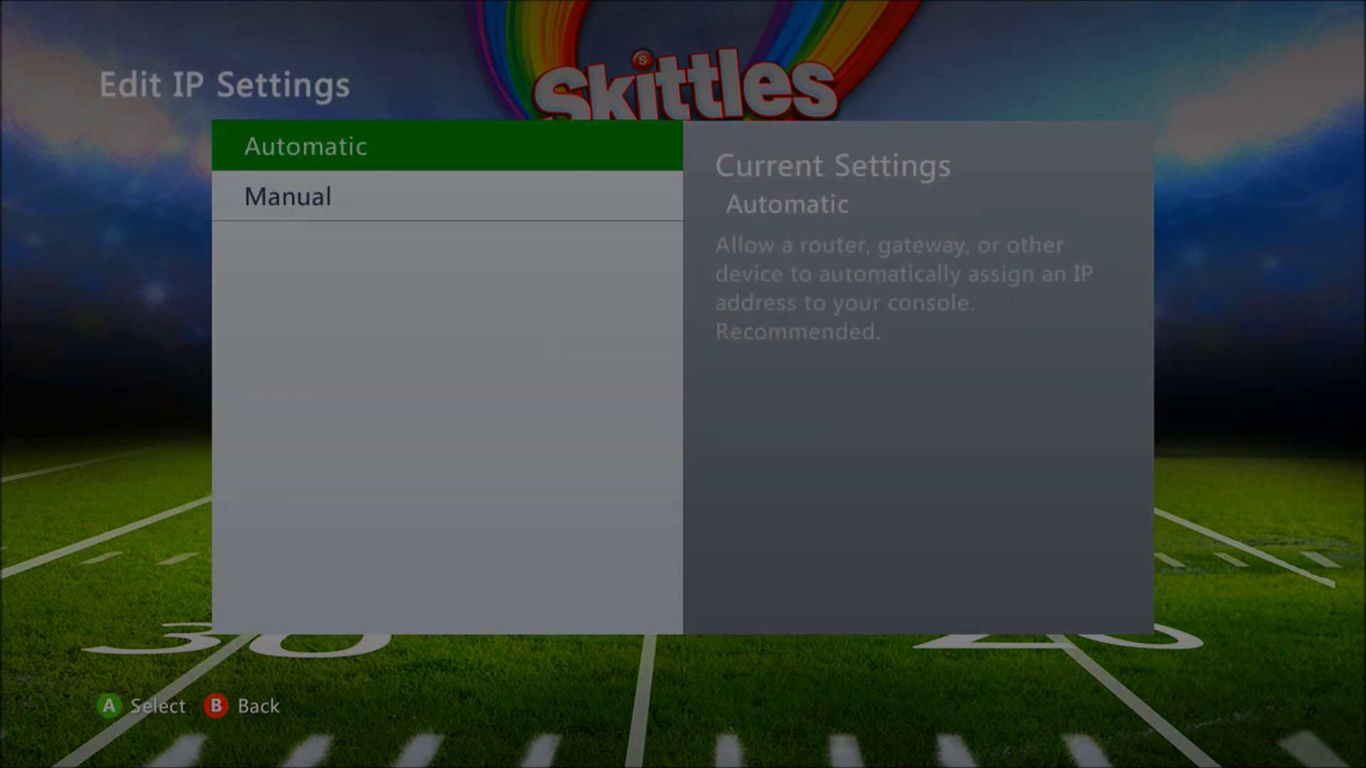
{"action": "key", "text": "Return"}
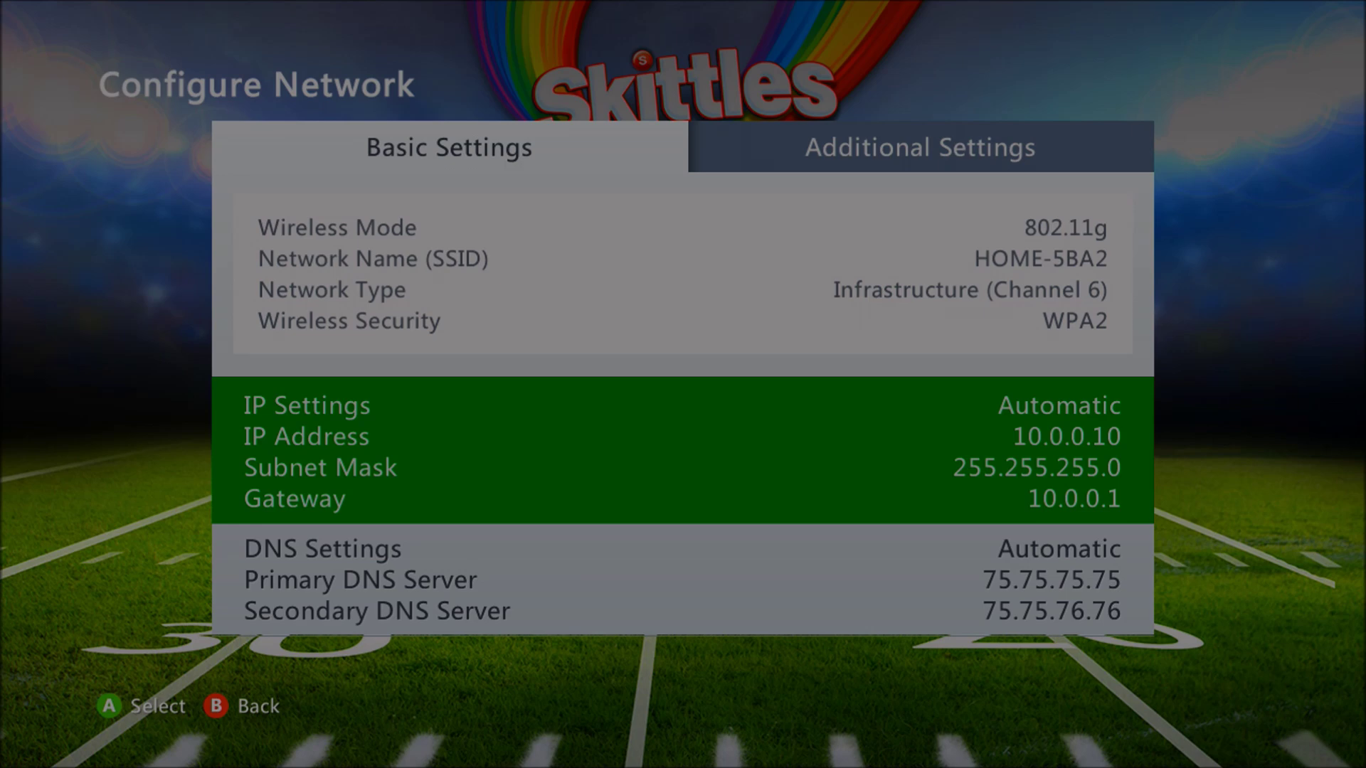
{"action": "key", "text": "Return"}
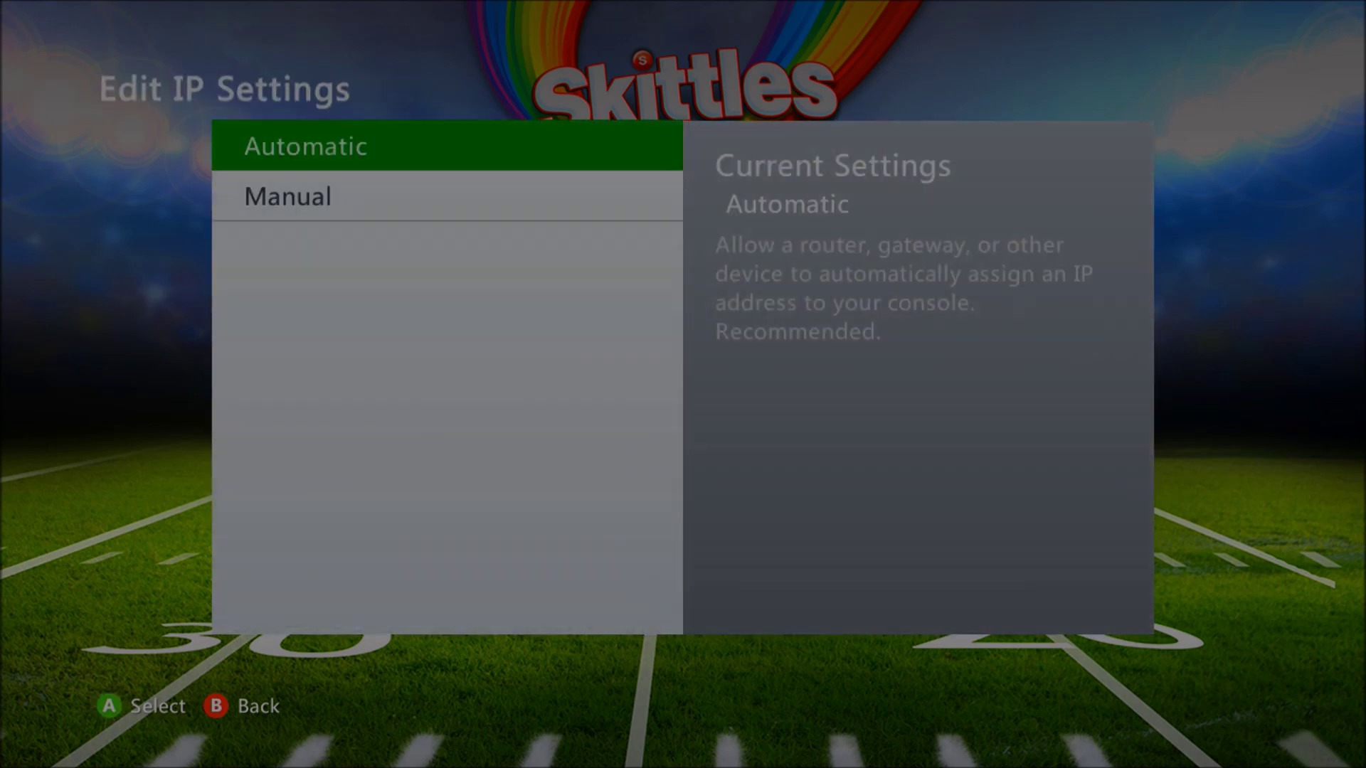
{"action": "key", "text": "Down"}
{"action": "key", "text": "Return"}
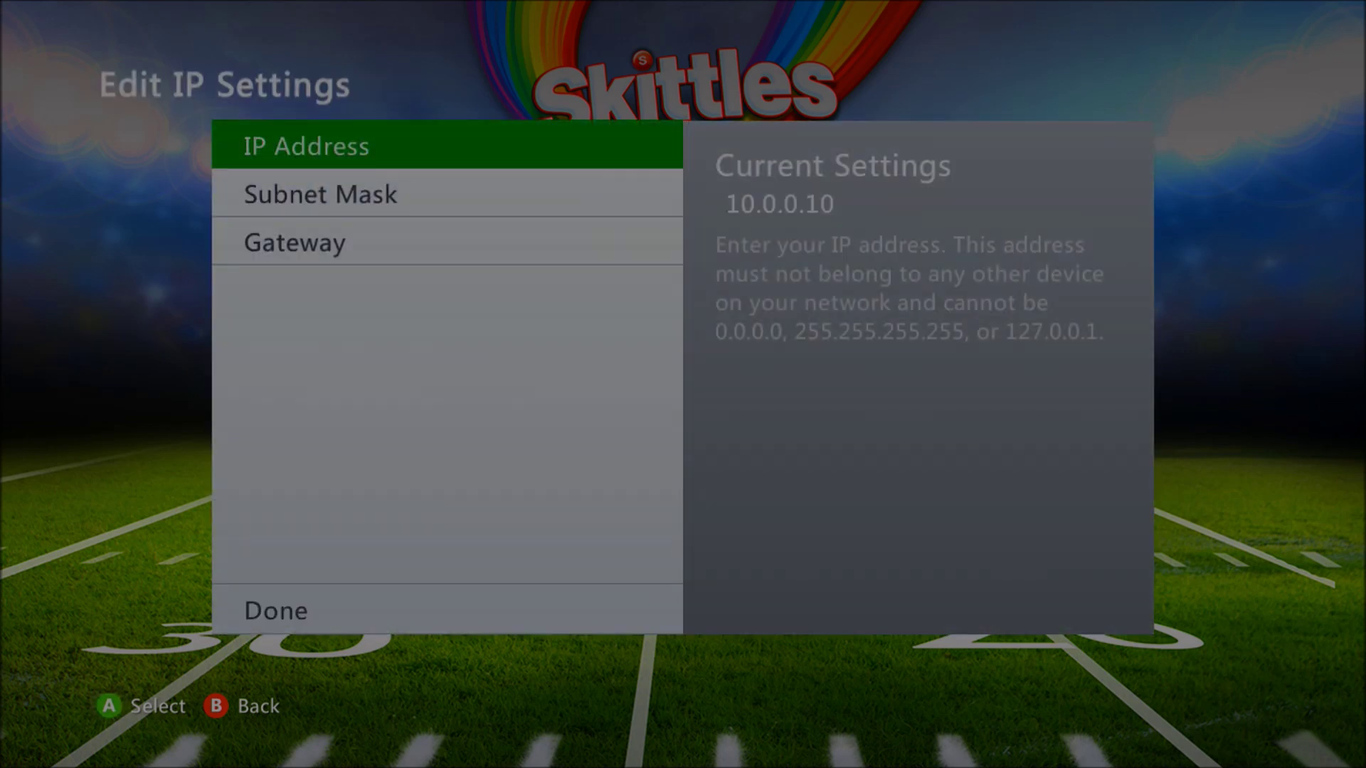
{"action": "key", "text": "Down"}
{"action": "key", "text": "Up"}
{"action": "key", "text": "Down"}
{"action": "key", "text": "Down"}
{"action": "key", "text": "Down"}
{"action": "key", "text": "Up"}
{"action": "key", "text": "Up"}
{"action": "key", "text": "Down"}
{"action": "key", "text": "Down"}
{"action": "key", "text": "Return"}
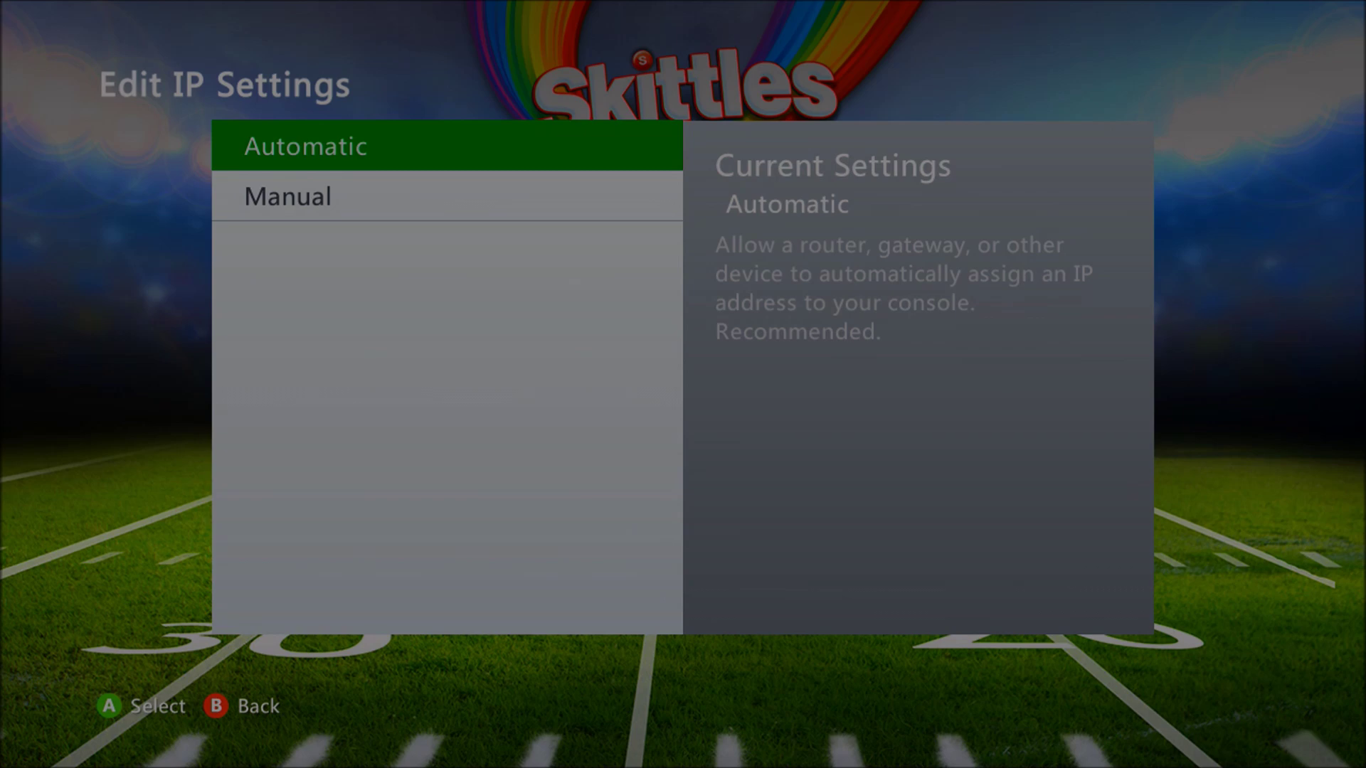
{"action": "key", "text": "Return"}
{"action": "key", "text": "Down"}
{"action": "key", "text": "Up"}
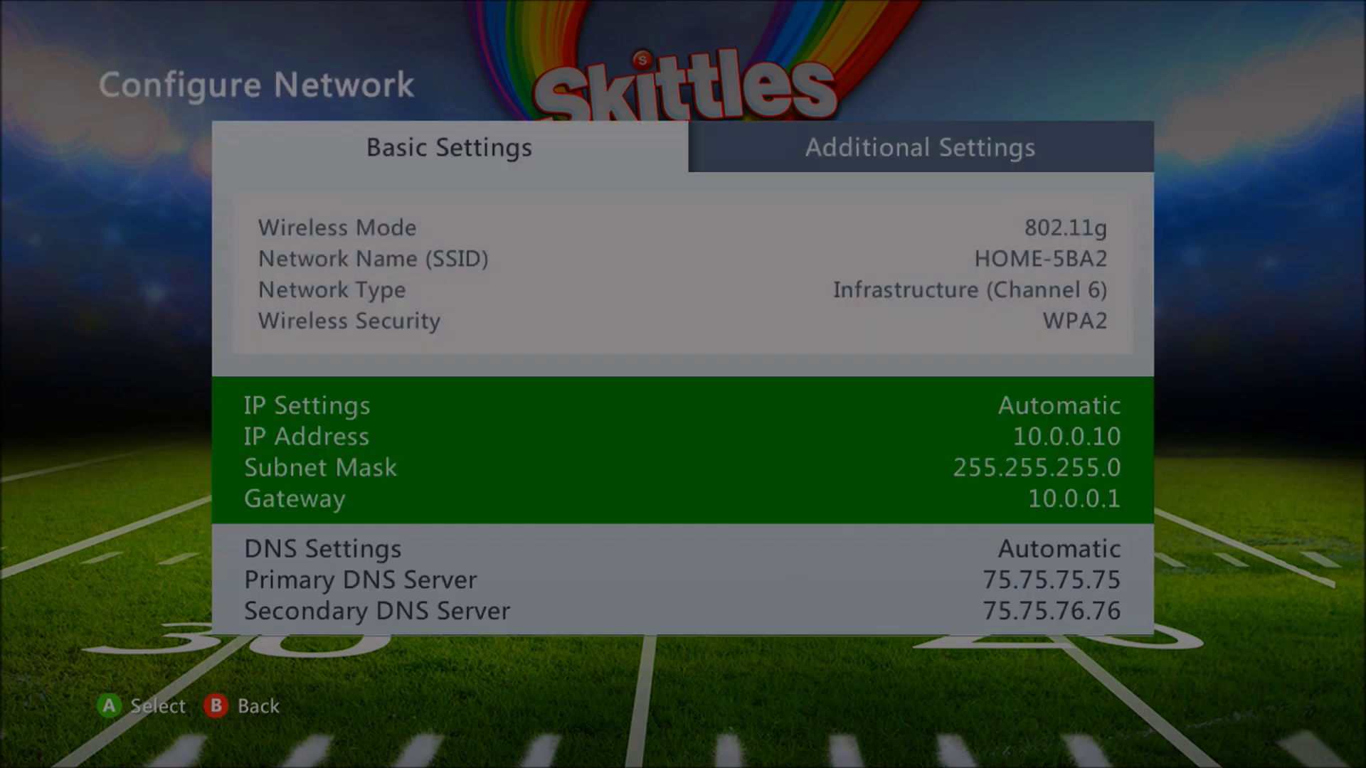
{"action": "key", "text": "Down"}
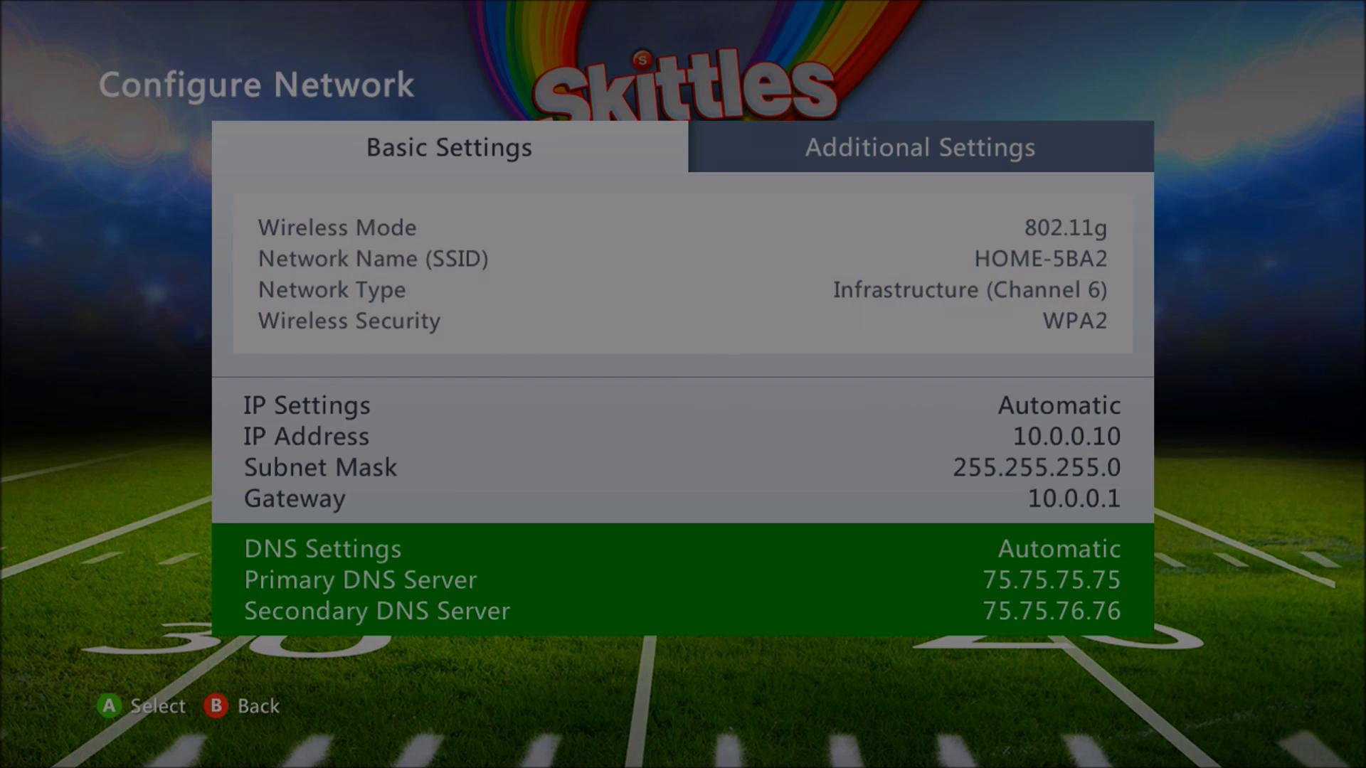
{"action": "key", "text": "Return"}
{"action": "key", "text": "Down"}
{"action": "key", "text": "Up"}
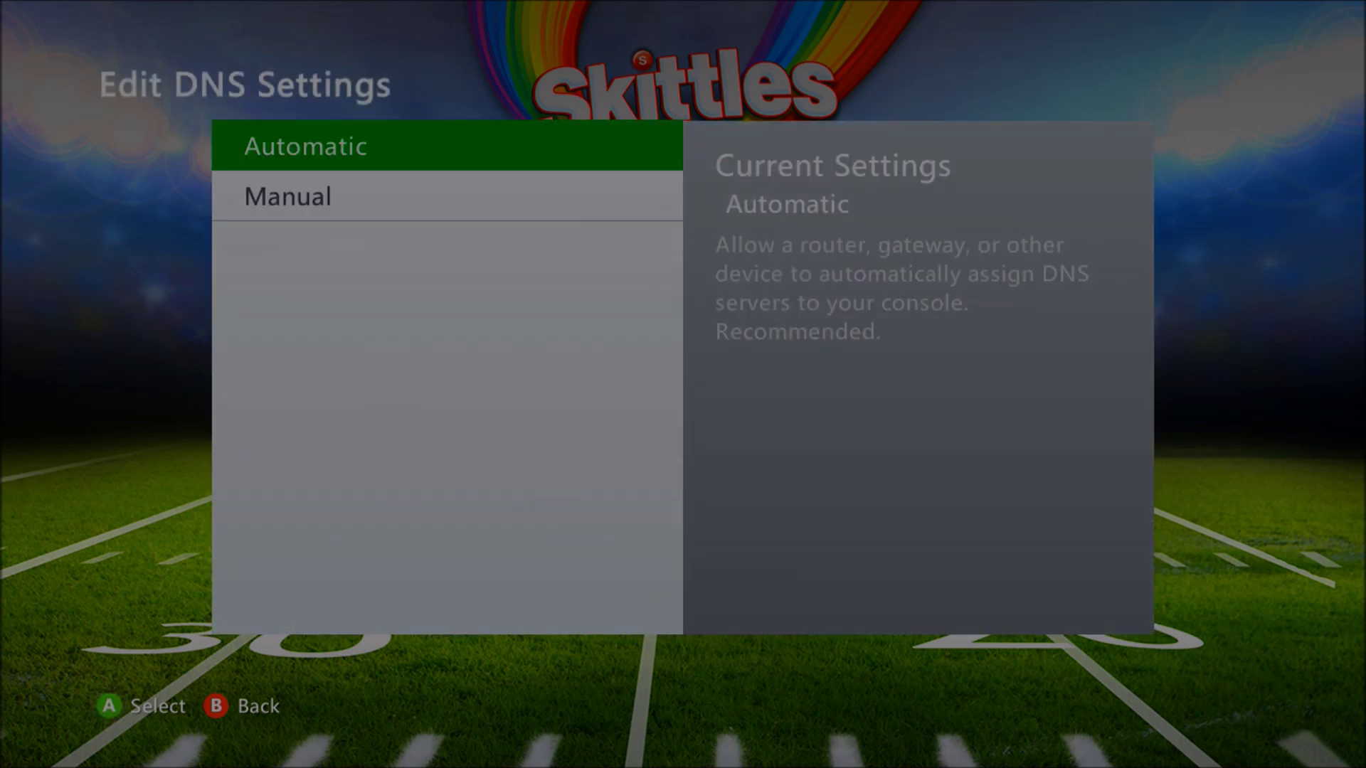
{"action": "key", "text": "Return"}
{"action": "key", "text": "Up"}
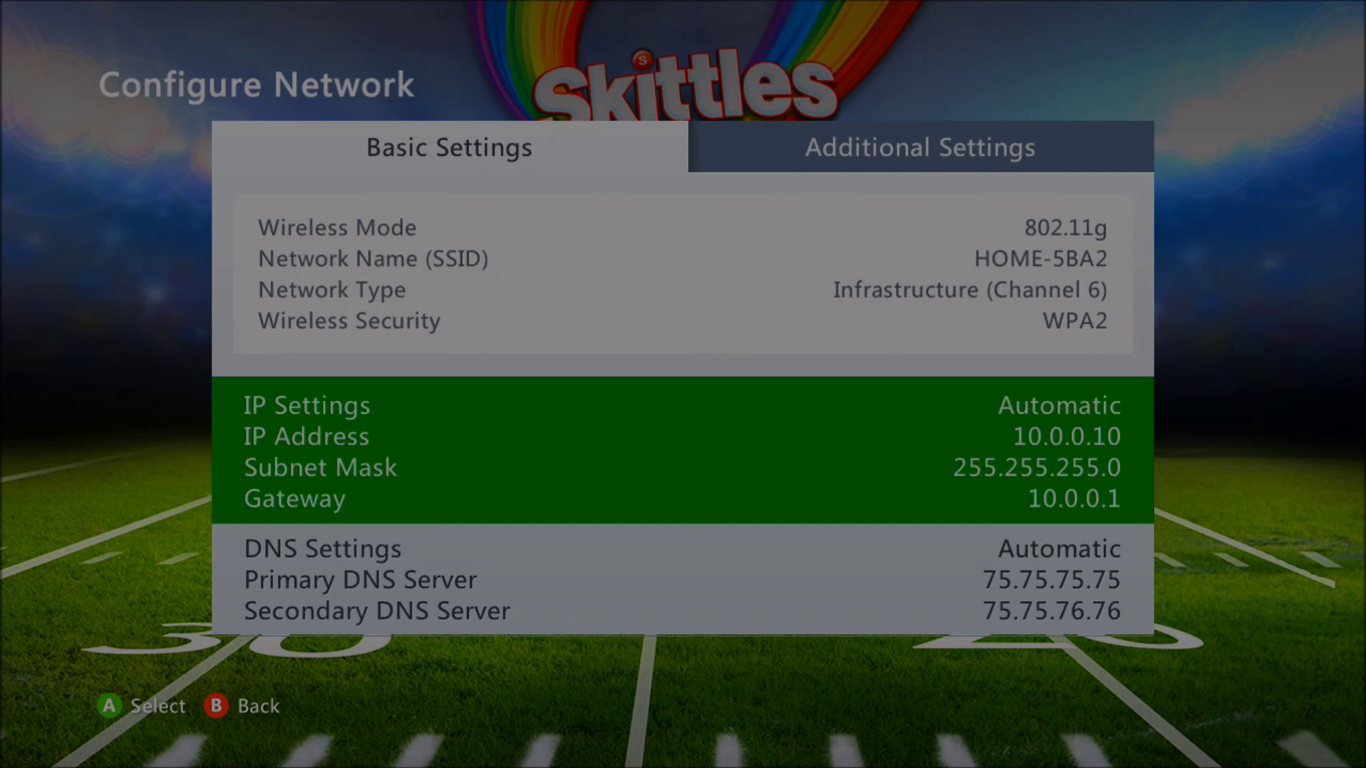
{"action": "key", "text": "Right"}
{"action": "key", "text": "Left"}
{"action": "key", "text": "Right"}
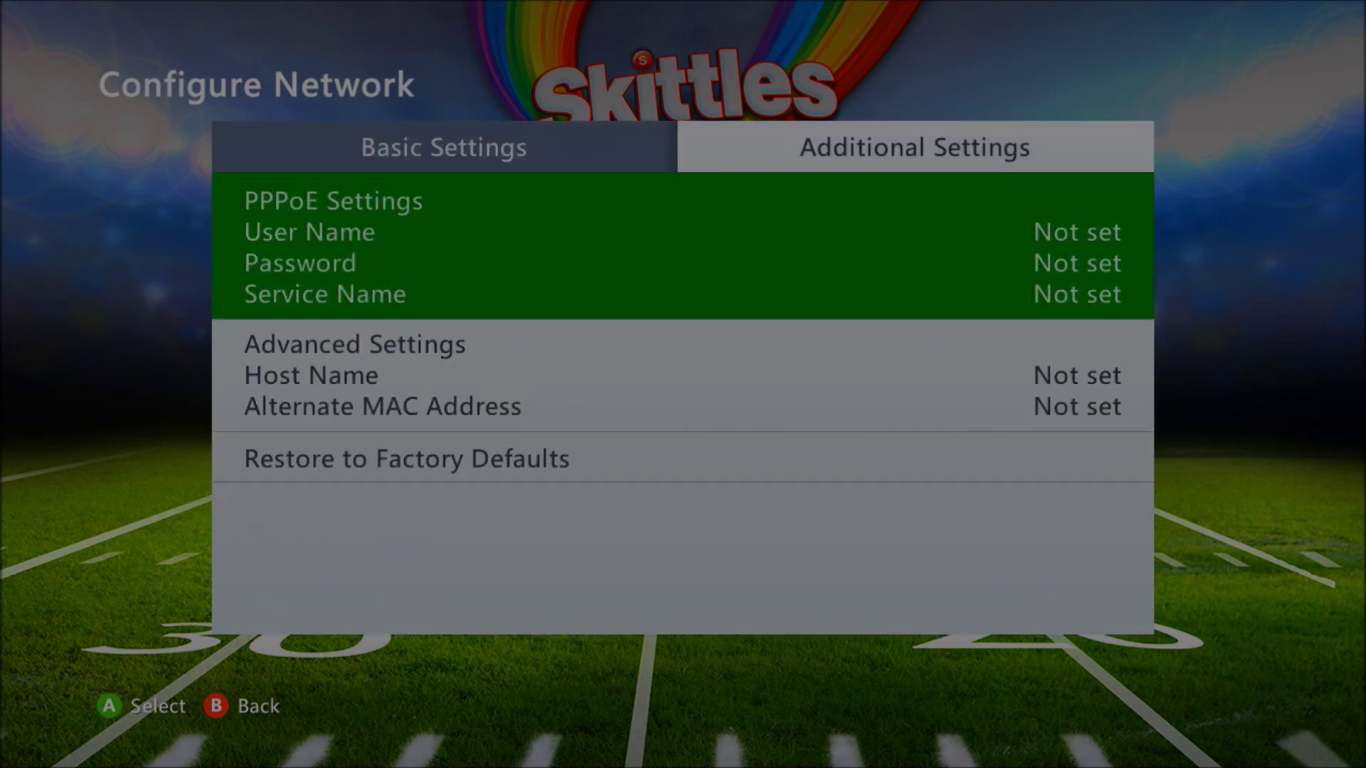
{"action": "key", "text": "Left"}
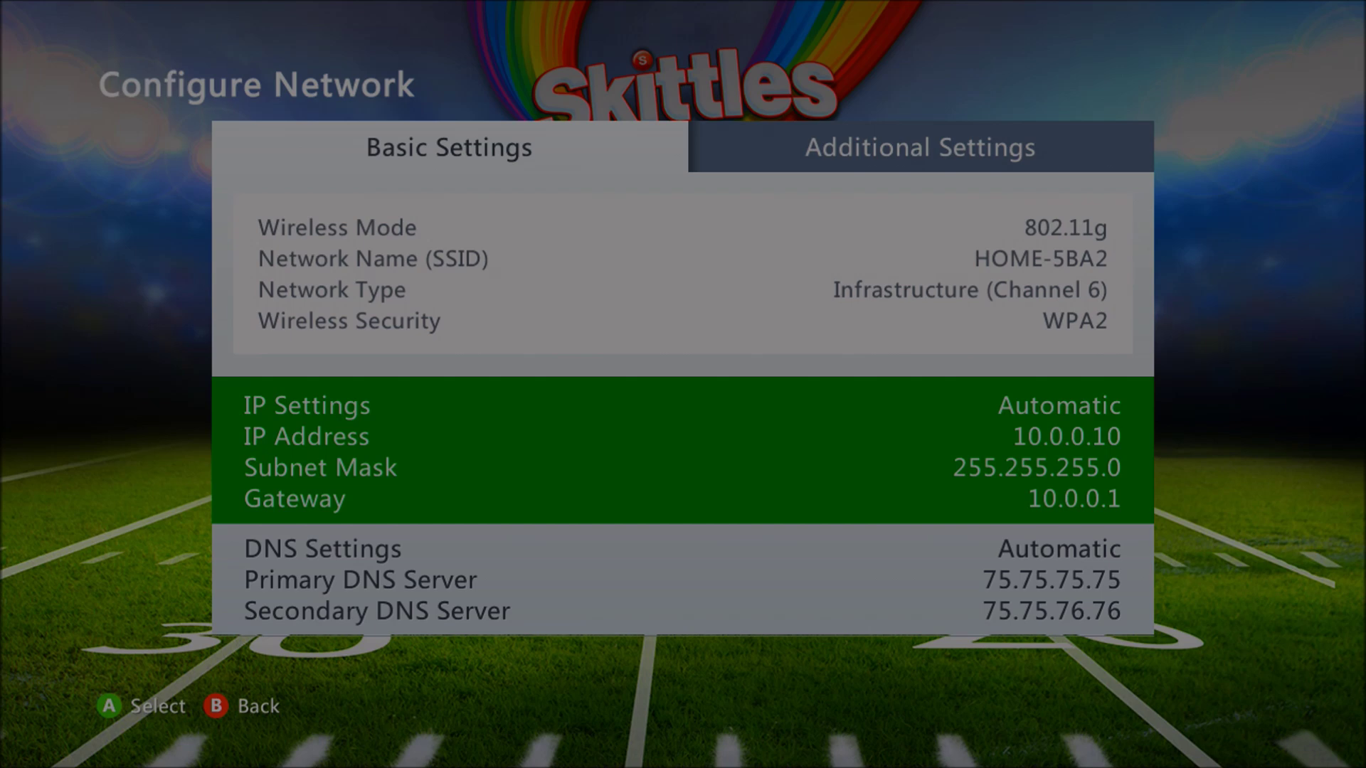
{"action": "key", "text": "Right"}
{"action": "key", "text": "Down"}
{"action": "key", "text": "Down"}
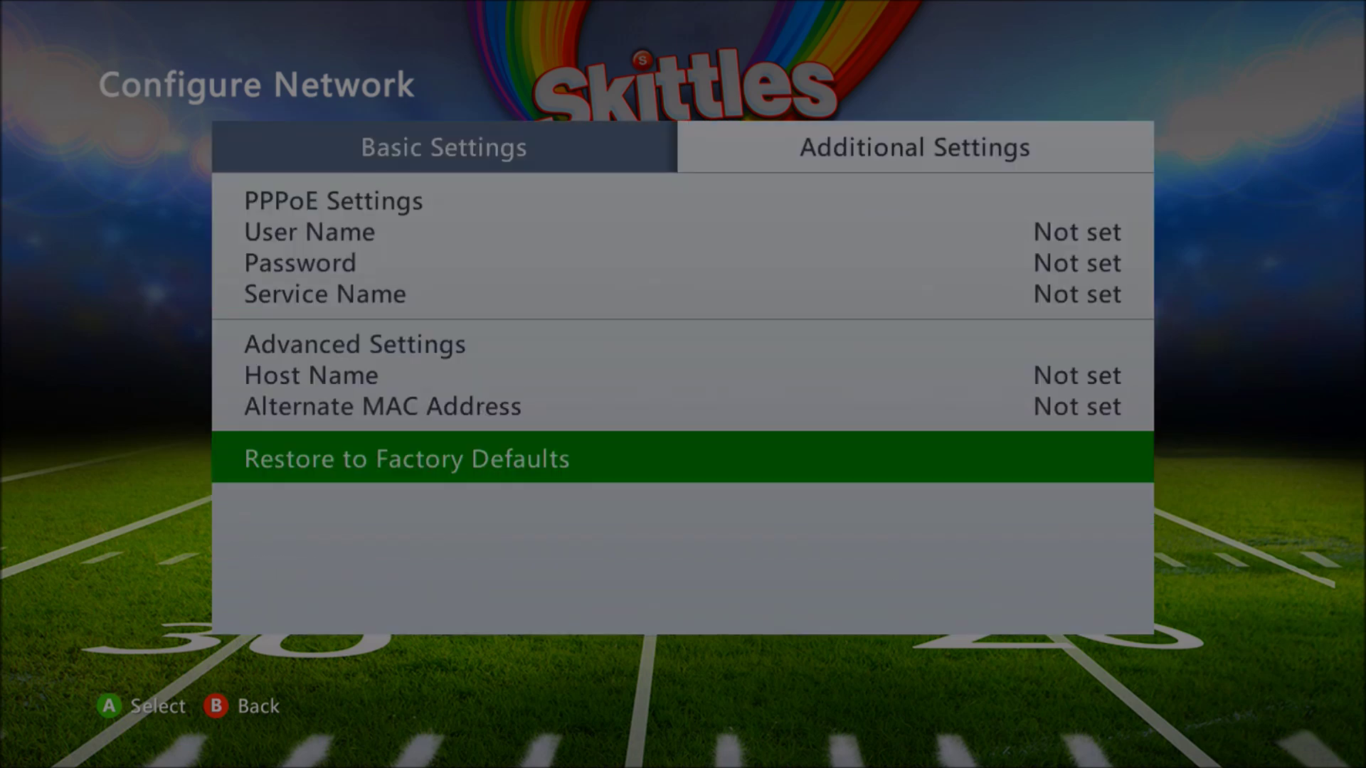
{"action": "key", "text": "Left"}
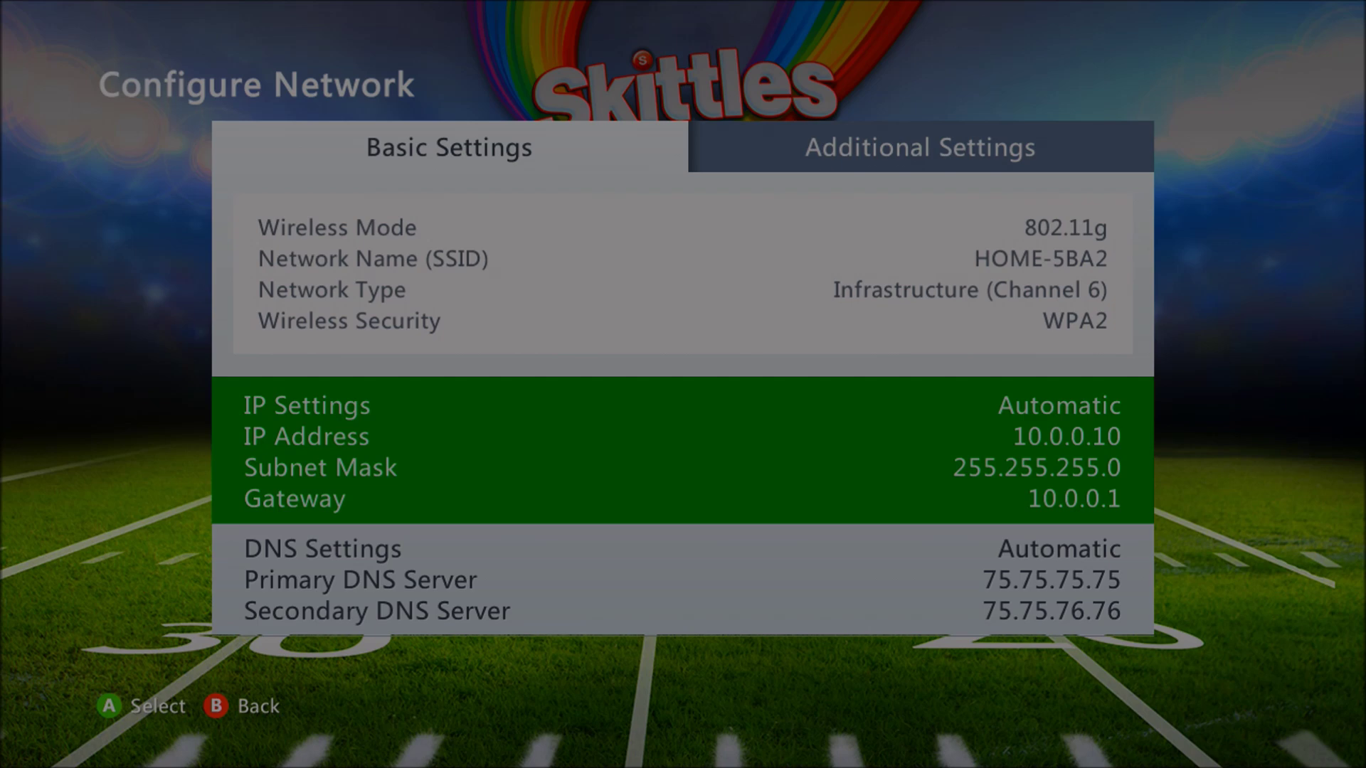
View the IP settings, then back out to the Available Networks list
{"action": "key", "text": "Return"}
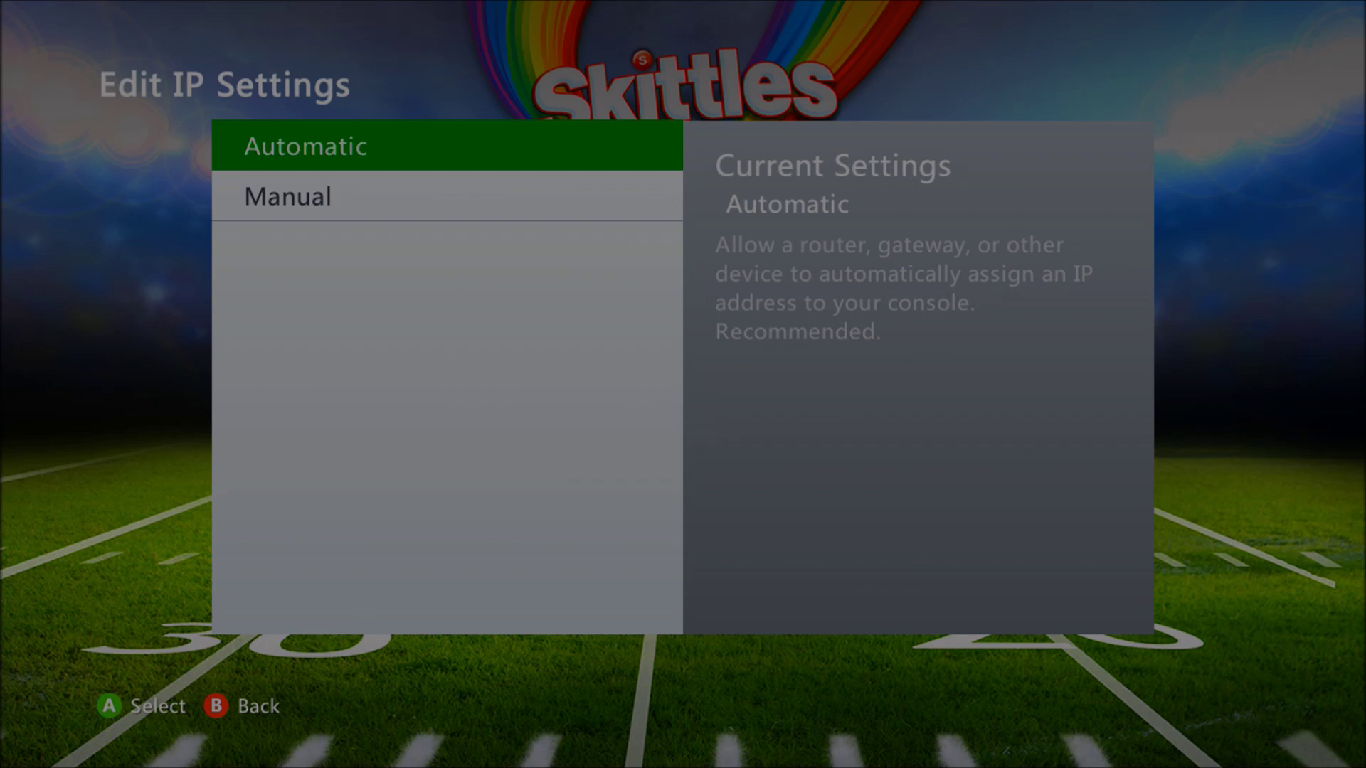
{"action": "key", "text": "Escape"}
{"action": "key", "text": "Escape"}
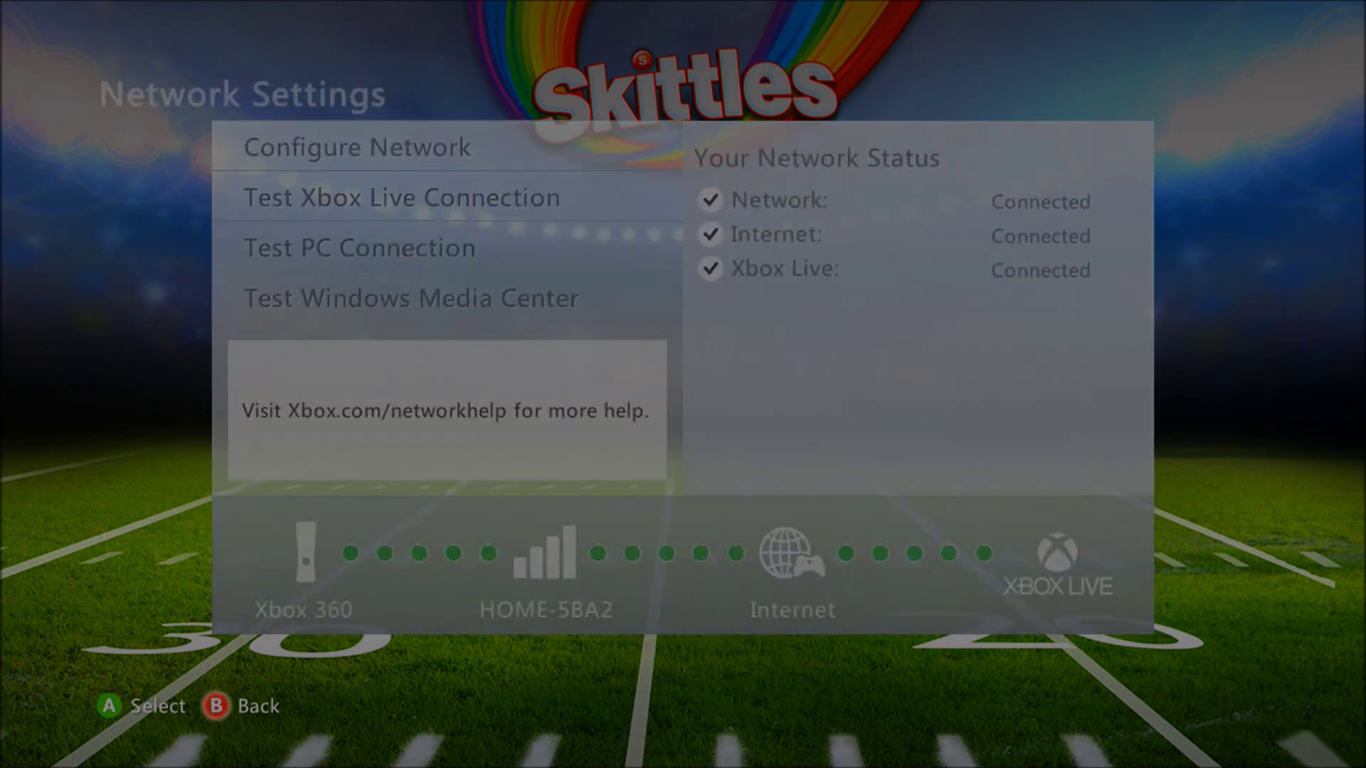
{"action": "key", "text": "Escape"}
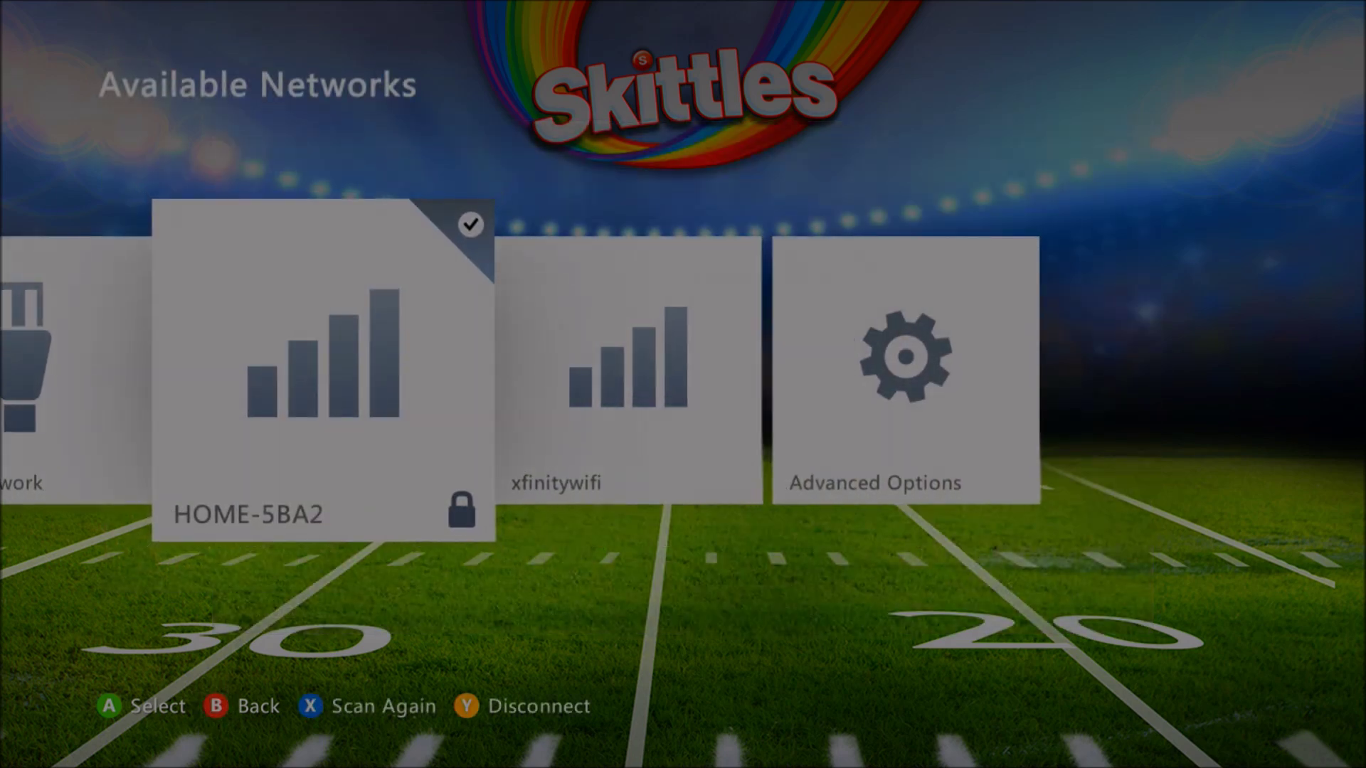
Reopen HOME-5BA2's Network Settings and move to the Xbox Live connection test
{"action": "key", "text": "Right"}
{"action": "key", "text": "Left"}
{"action": "key", "text": "Return"}
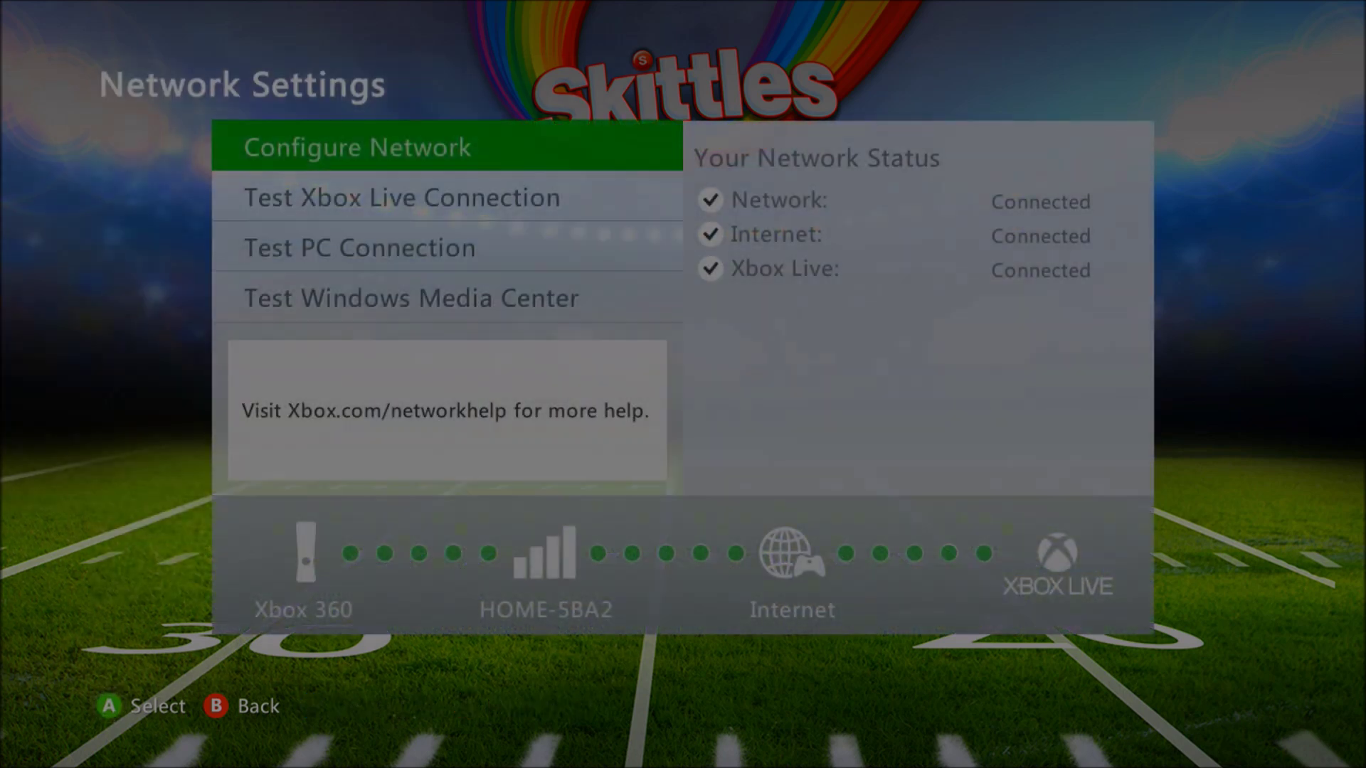
{"action": "key", "text": "Down"}
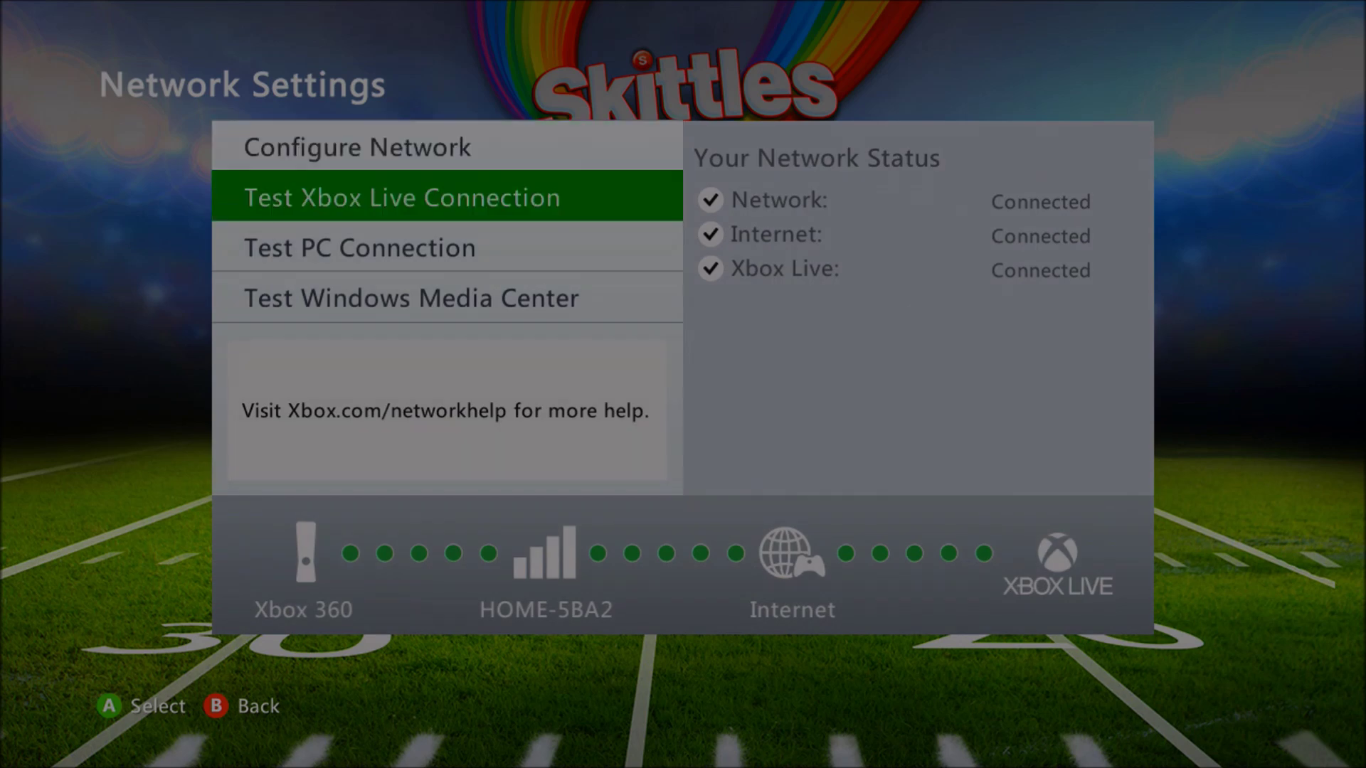
Reopen HOME-5BA2's Configure Network, review IP 10.0.0.10 and automatic DNS, and back out
{"action": "key", "text": "Up"}
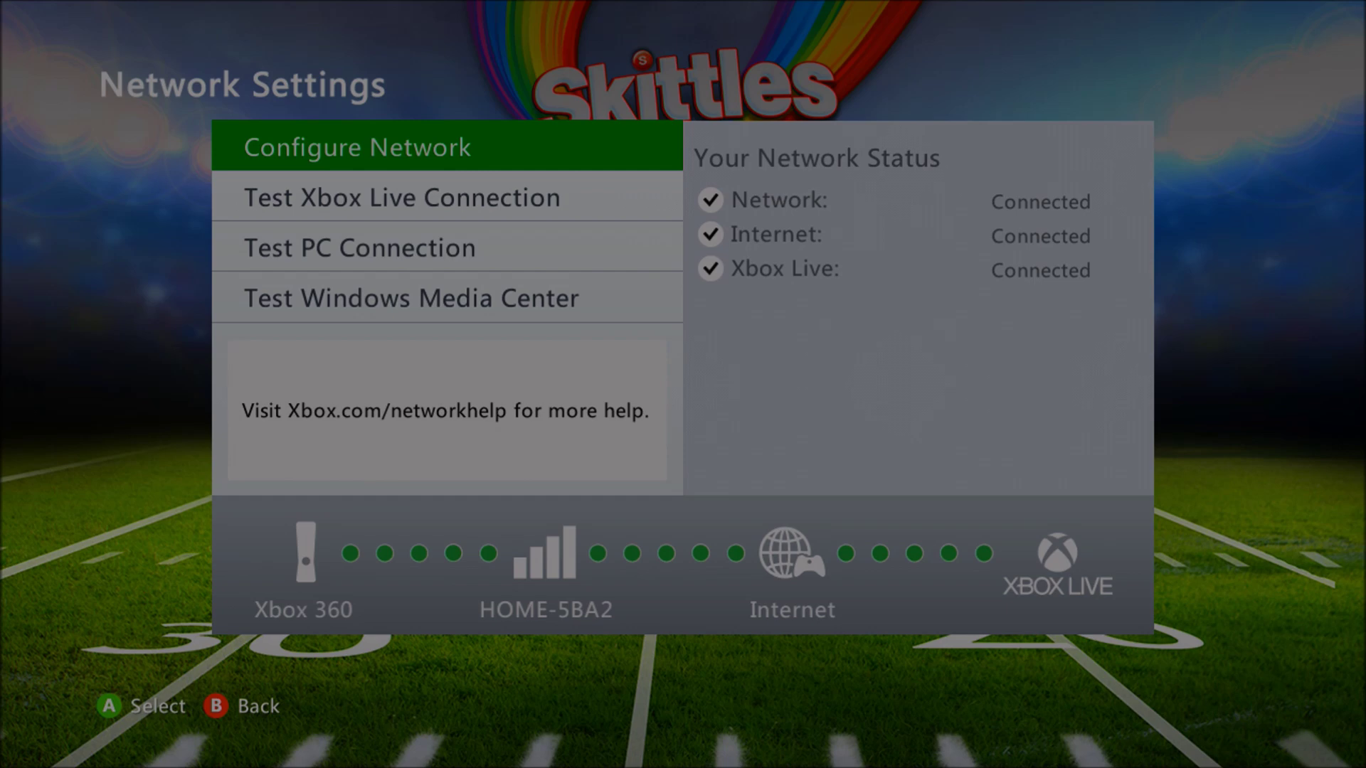
{"action": "key", "text": "Return"}
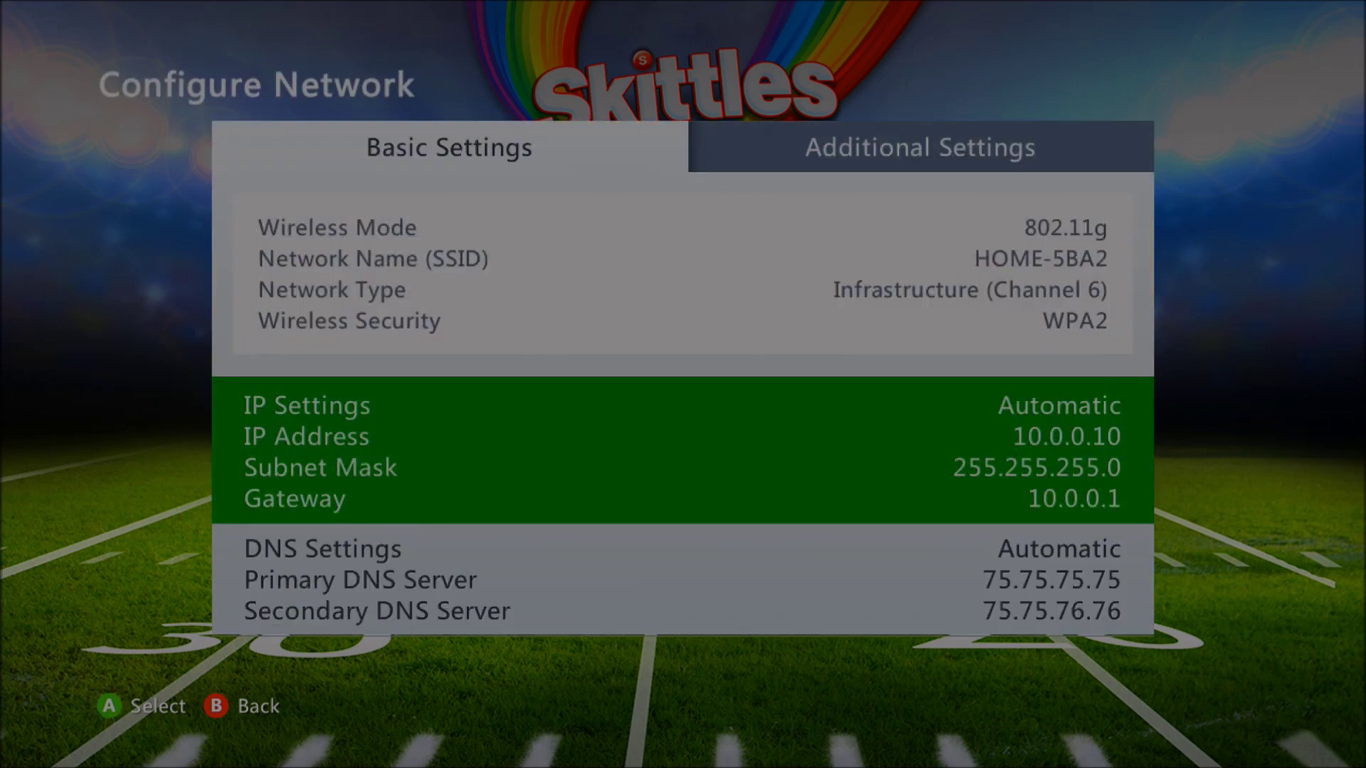
{"action": "key", "text": "Down"}
{"action": "key", "text": "Up"}
{"action": "key", "text": "Escape"}
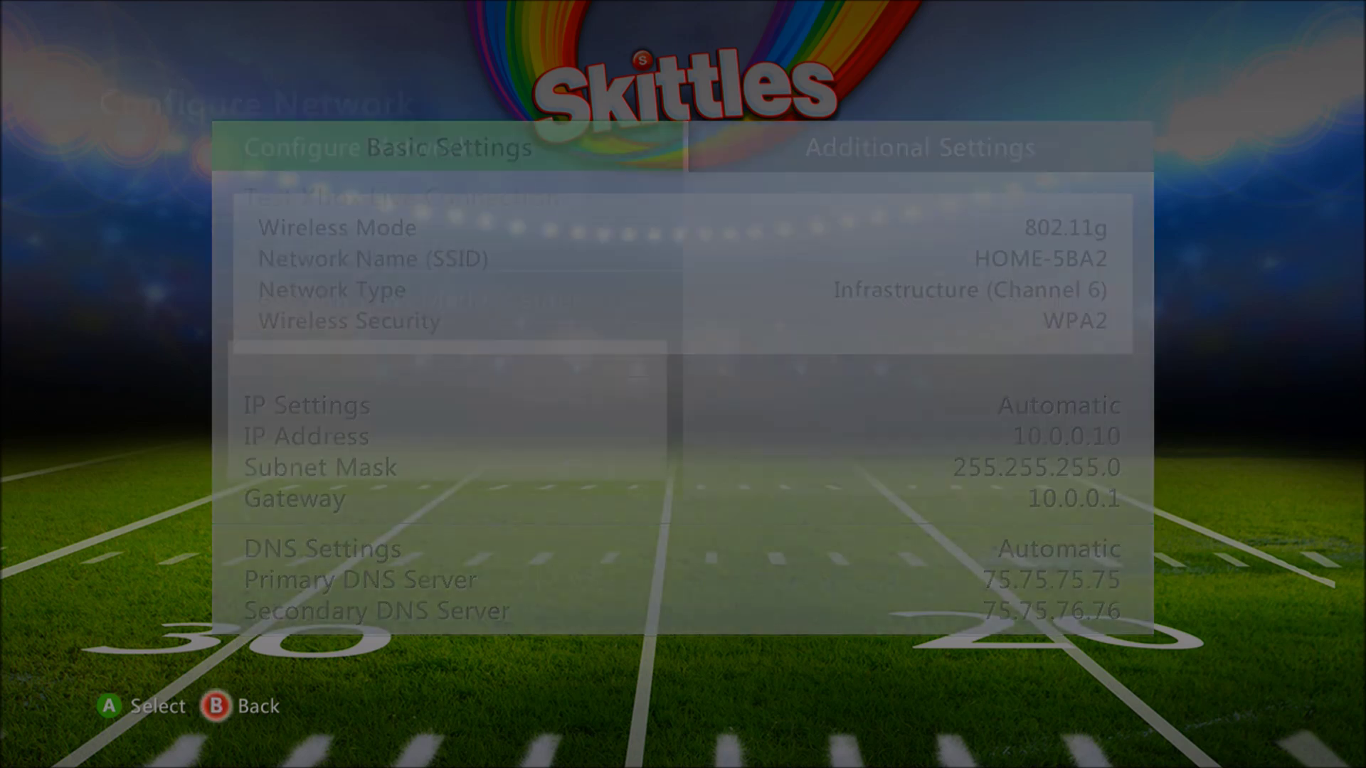
Return to Network Settings and open the connected HOME-5BA2 network's status
{"action": "key", "text": "Escape"}
{"action": "key", "text": "Escape"}
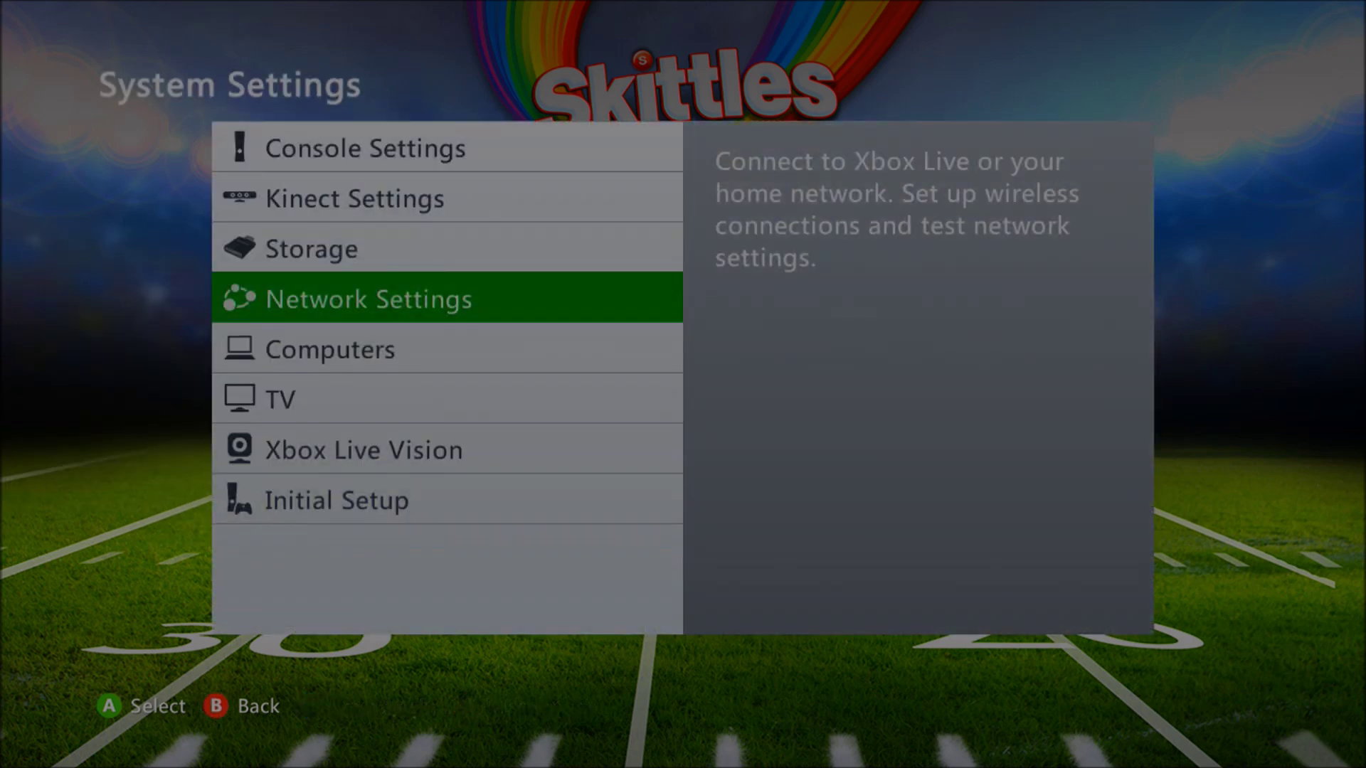
{"action": "key", "text": "Return"}
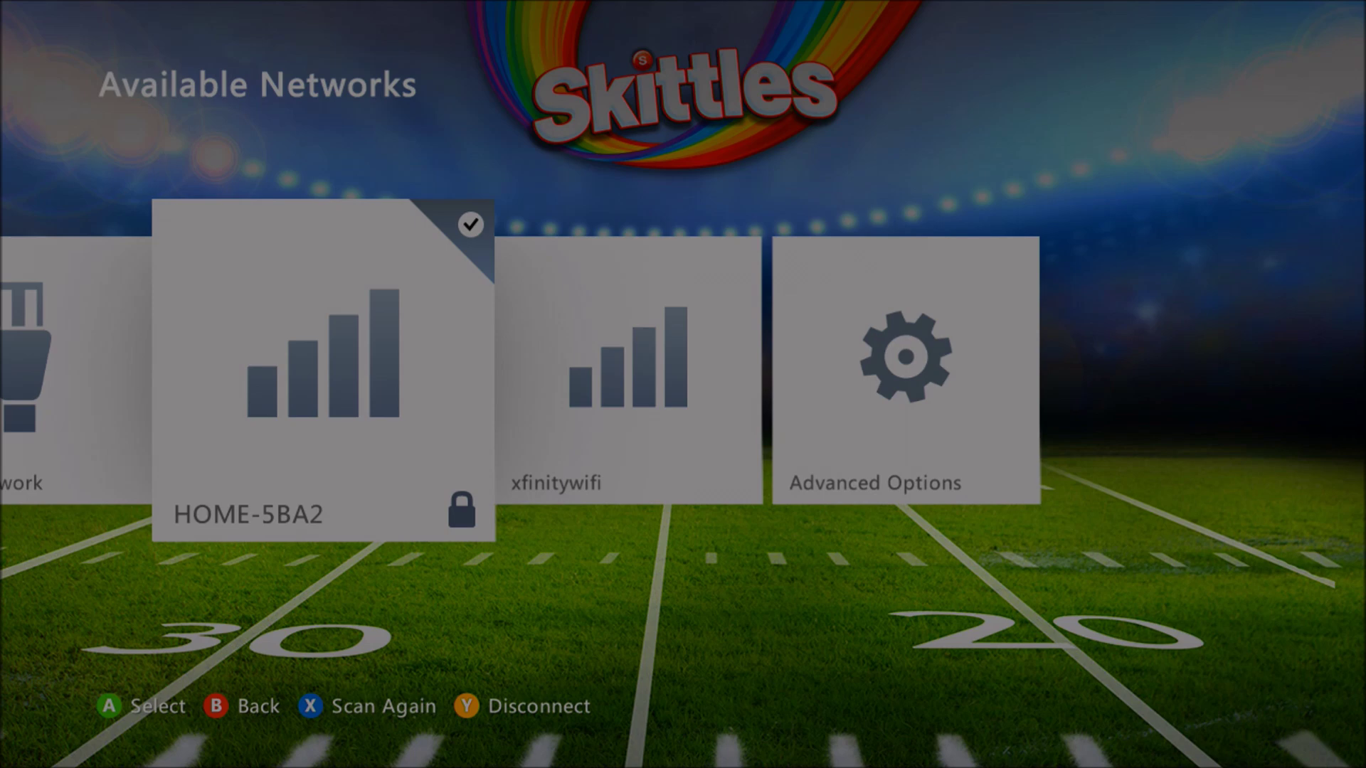
{"action": "key", "text": "Left"}
{"action": "key", "text": "Right"}
{"action": "key", "text": "Return"}
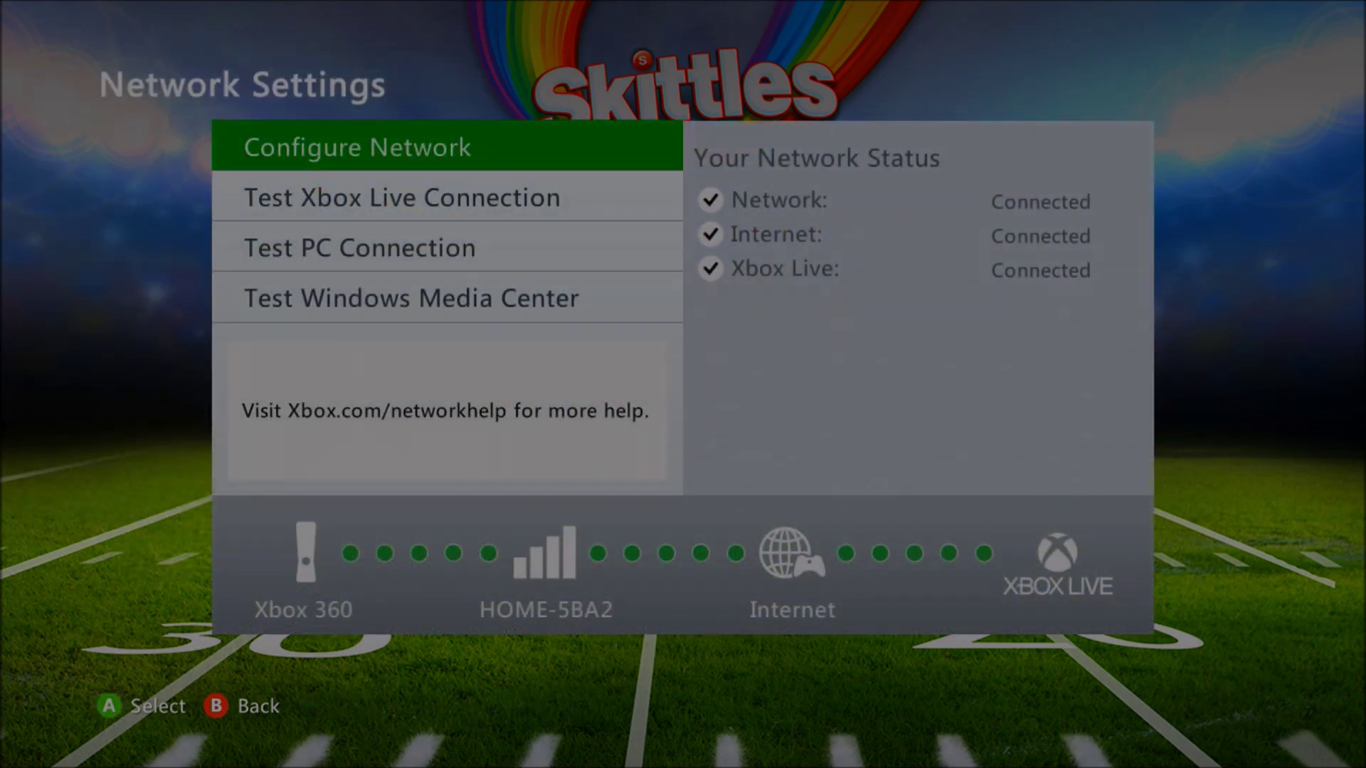
{"action": "key", "text": "Return"}
{"action": "key", "text": "Right"}
{"action": "key", "text": "Down"}
{"action": "key", "text": "Down"}
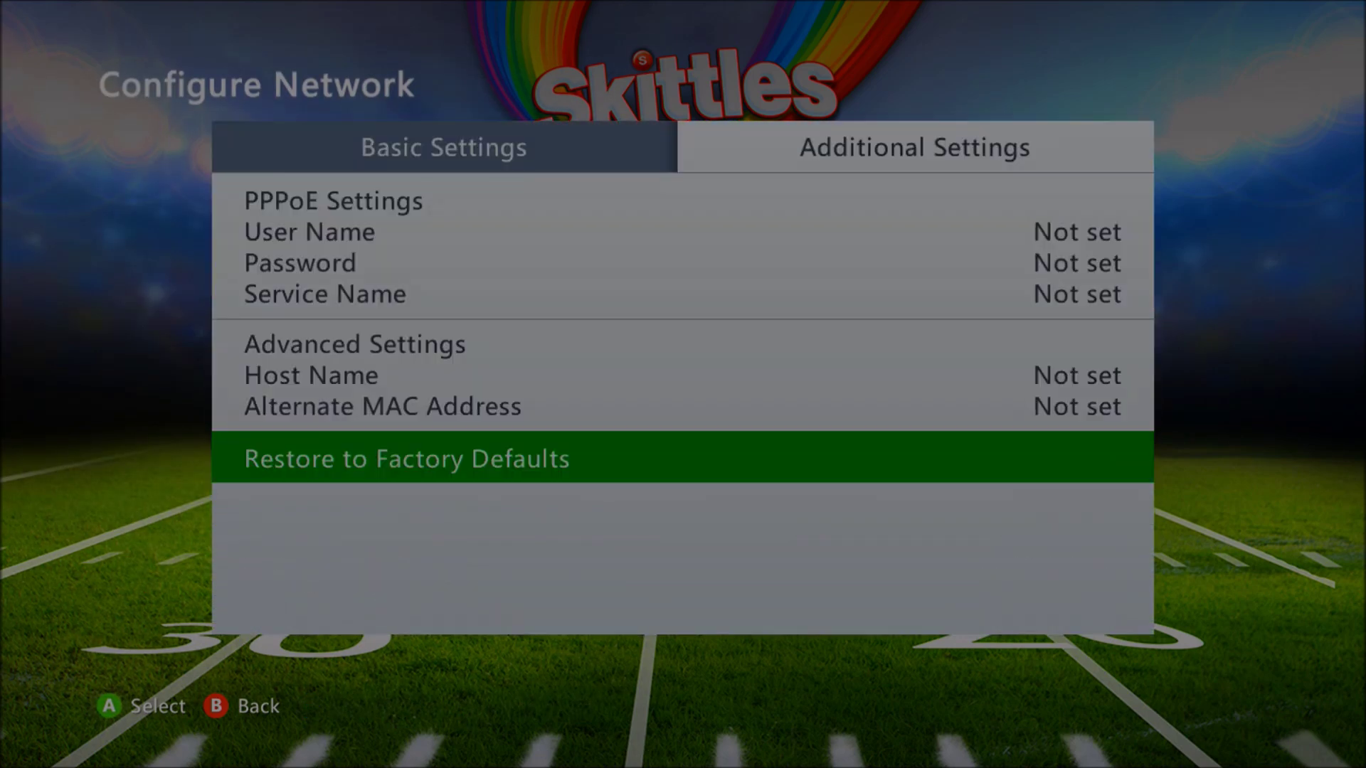
{"action": "key", "text": "Left"}
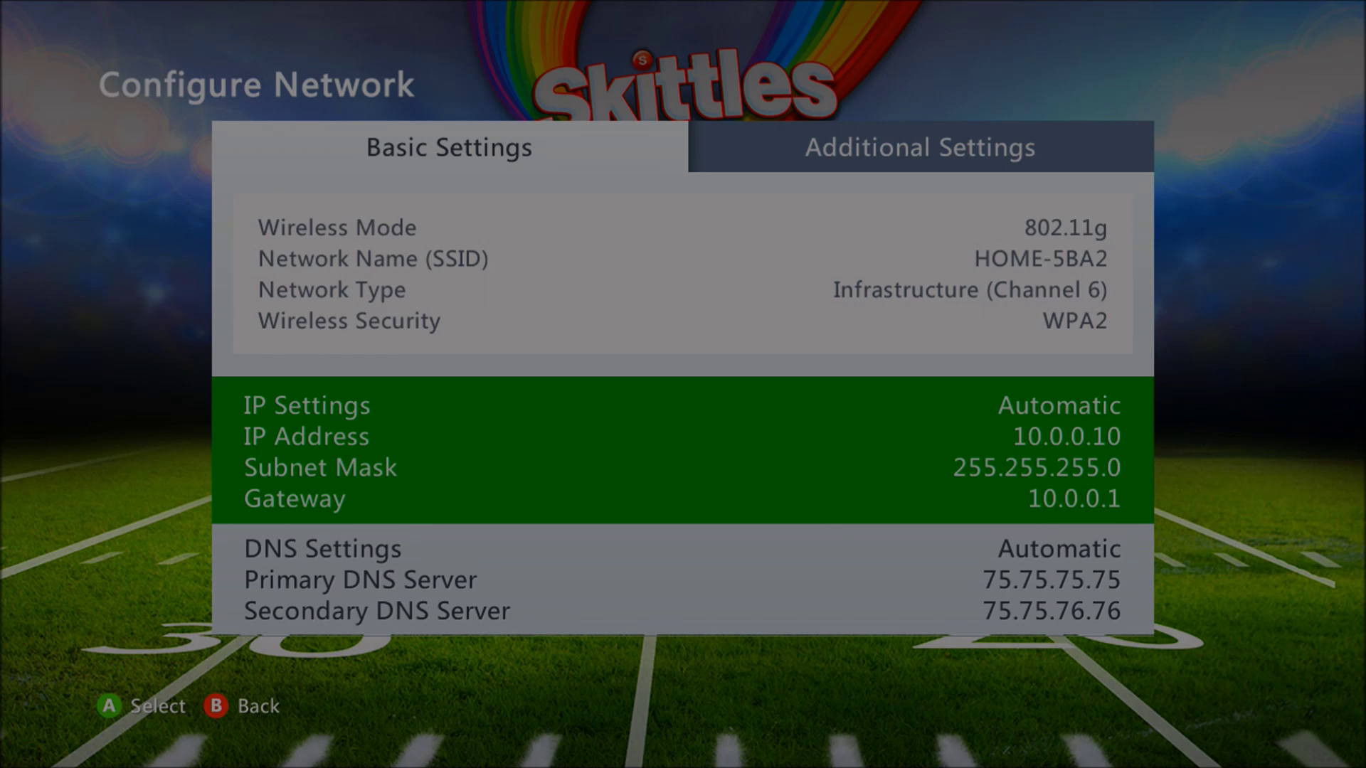
{"action": "key", "text": "Escape"}
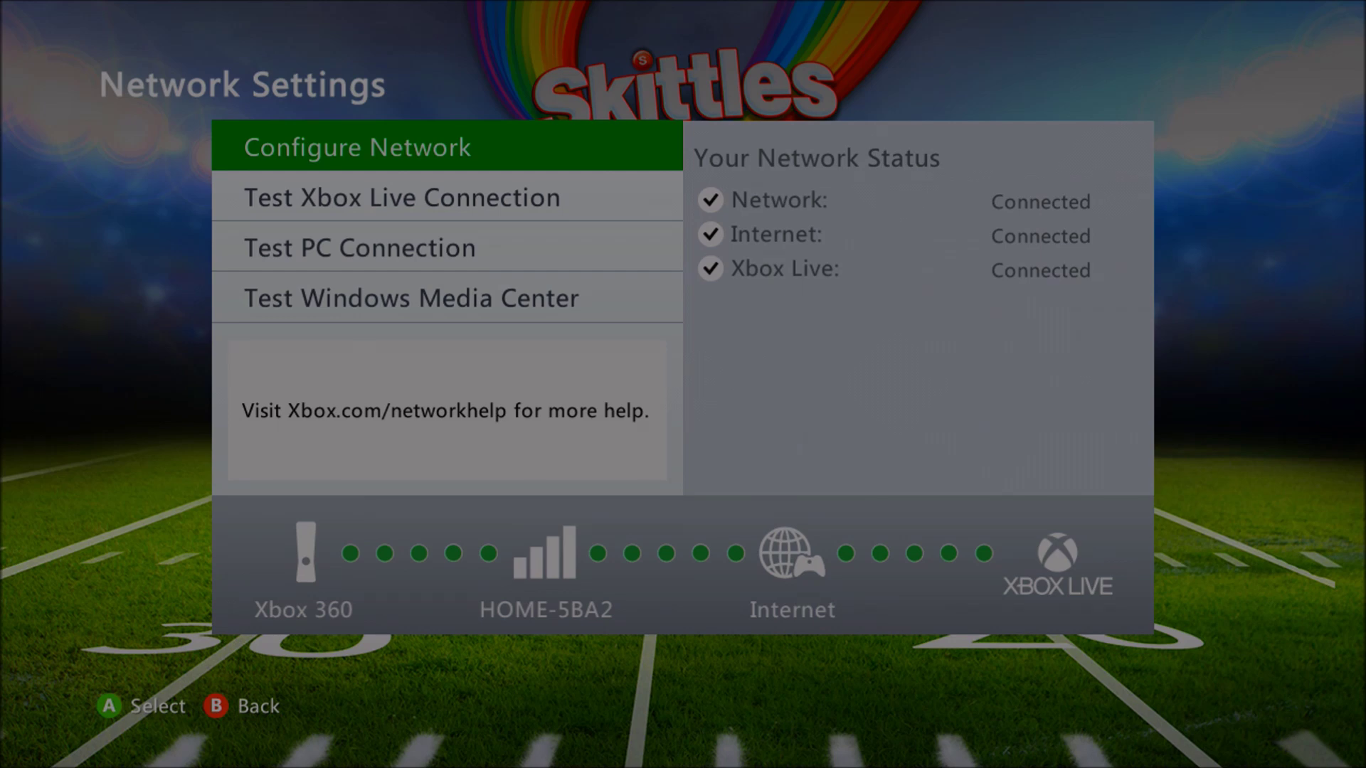
{"action": "key", "text": "Return"}
{"action": "key", "text": "Escape"}
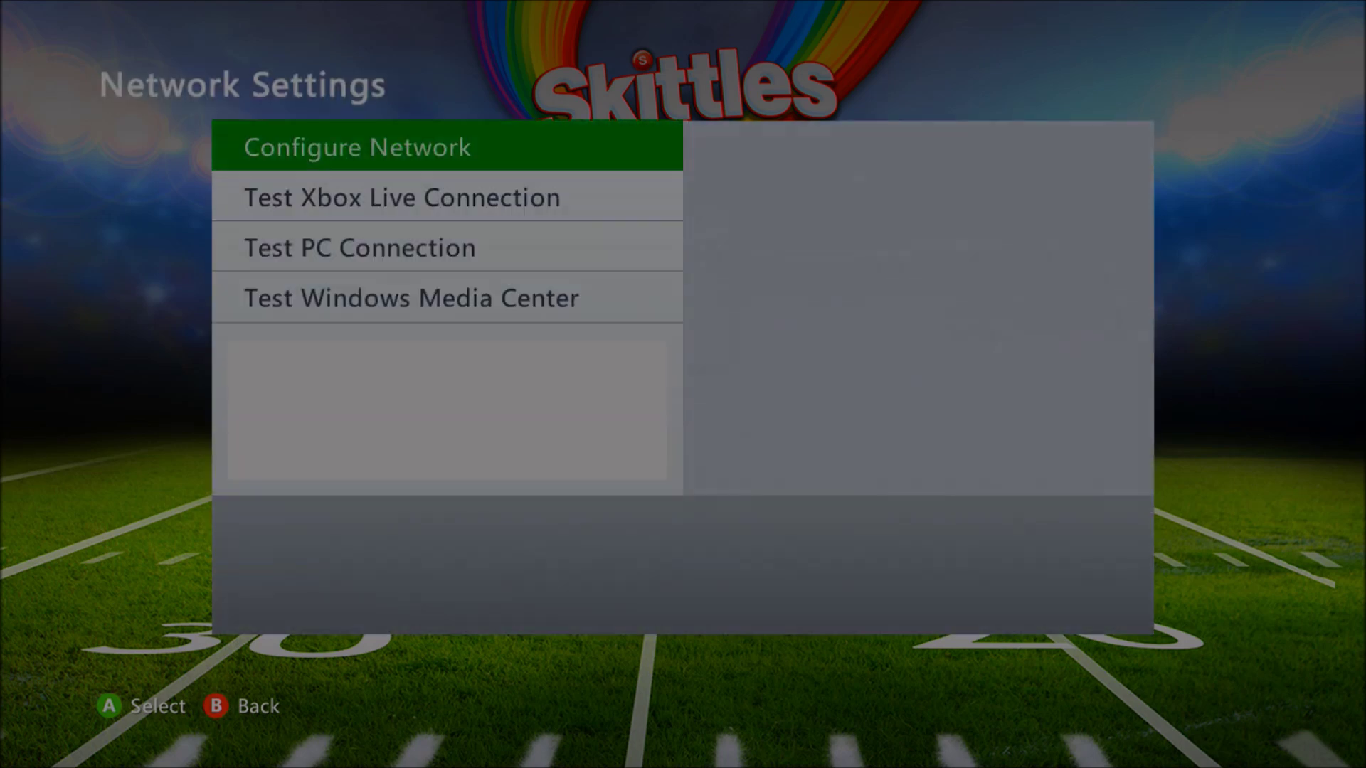
{"action": "key", "text": "Escape"}
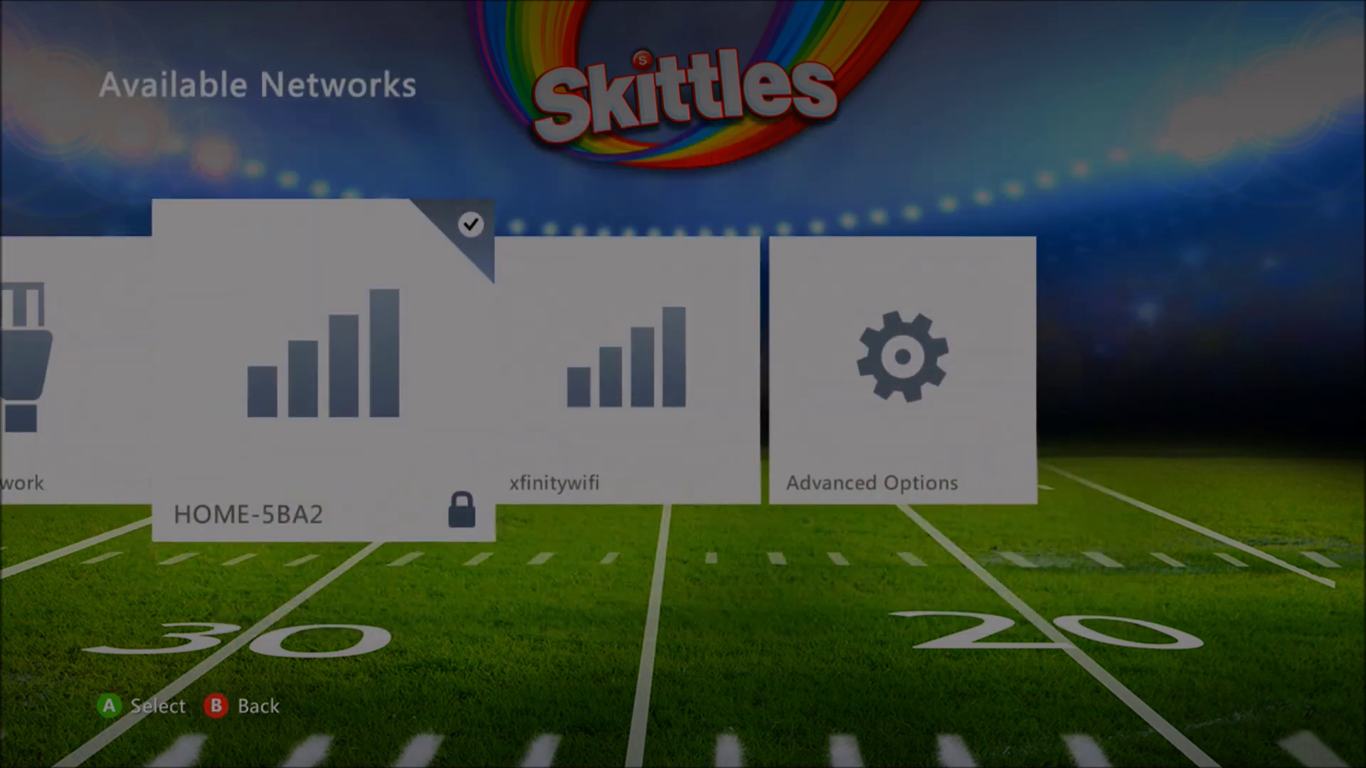
{"action": "key", "text": "Return"}
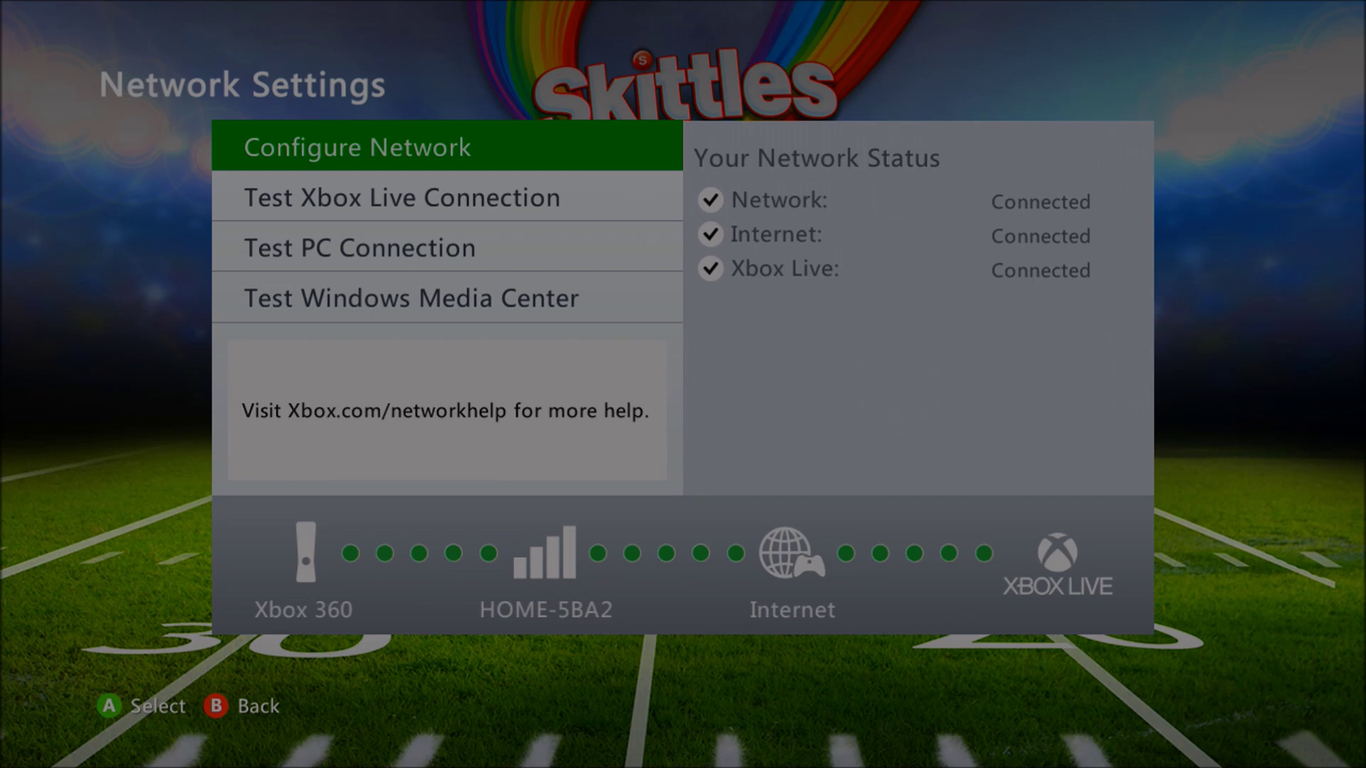
{"action": "key", "text": "Down"}
{"action": "key", "text": "Up"}
{"action": "key", "text": "Return"}
{"action": "key", "text": "Right"}
{"action": "key", "text": "Down"}
{"action": "key", "text": "Up"}
{"action": "key", "text": "Down"}
{"action": "key", "text": "Up"}
{"action": "key", "text": "Down"}
{"action": "key", "text": "Up"}
{"action": "key", "text": "Down"}
{"action": "key", "text": "Up"}
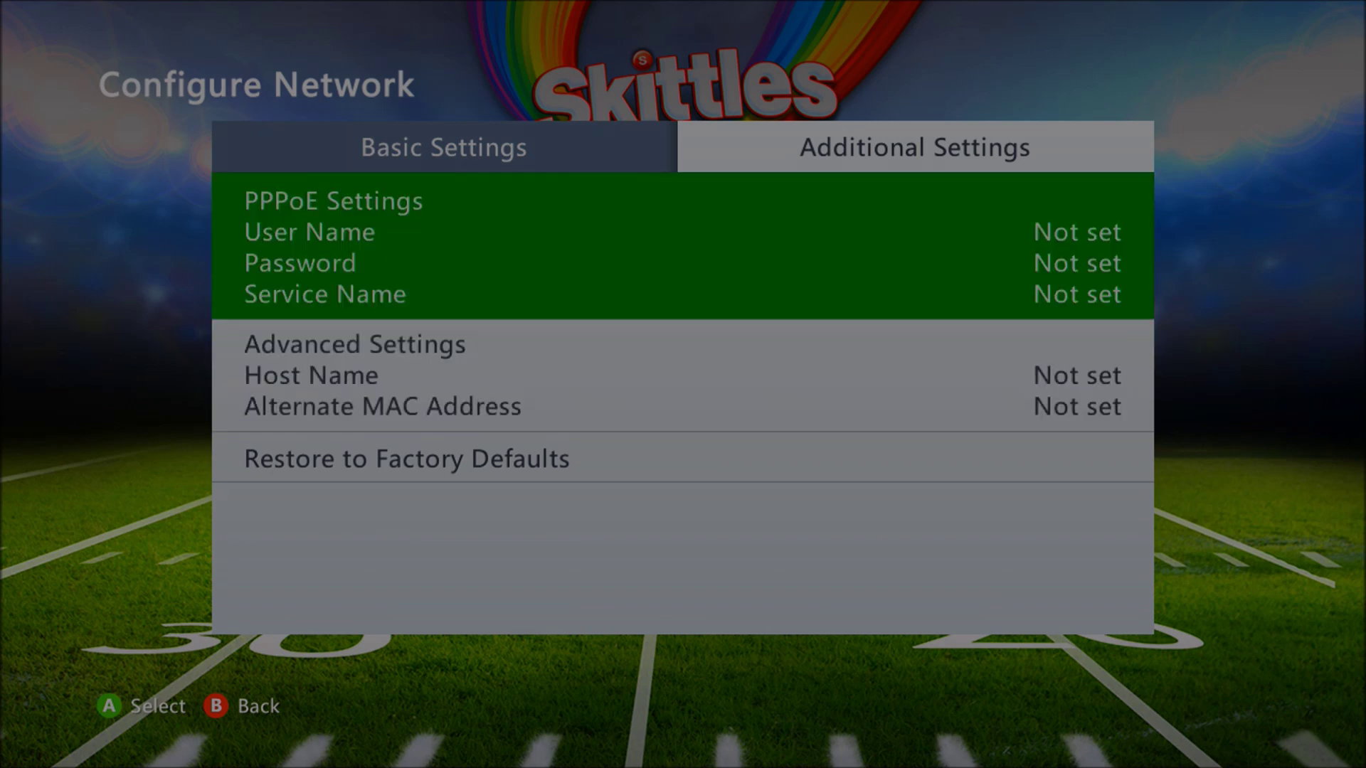
{"action": "key", "text": "Down"}
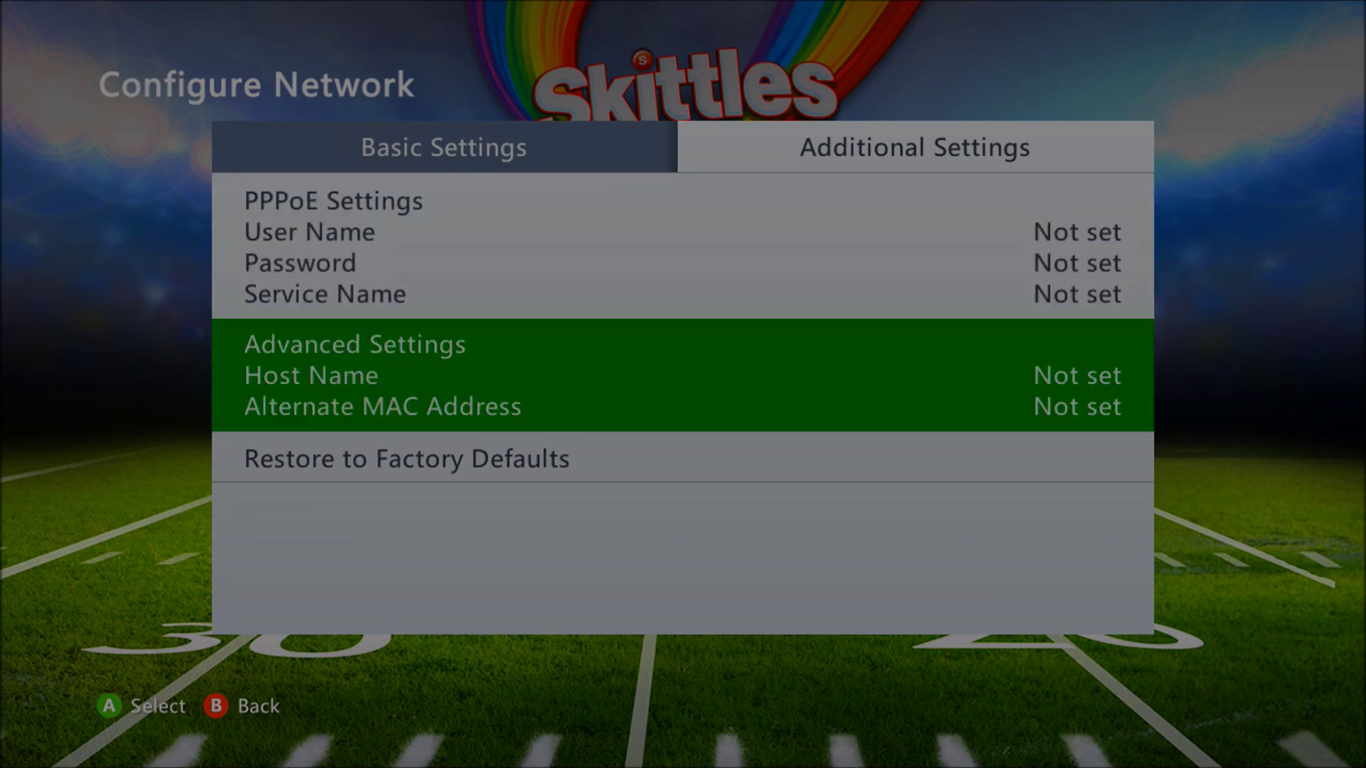
{"action": "key", "text": "Left"}
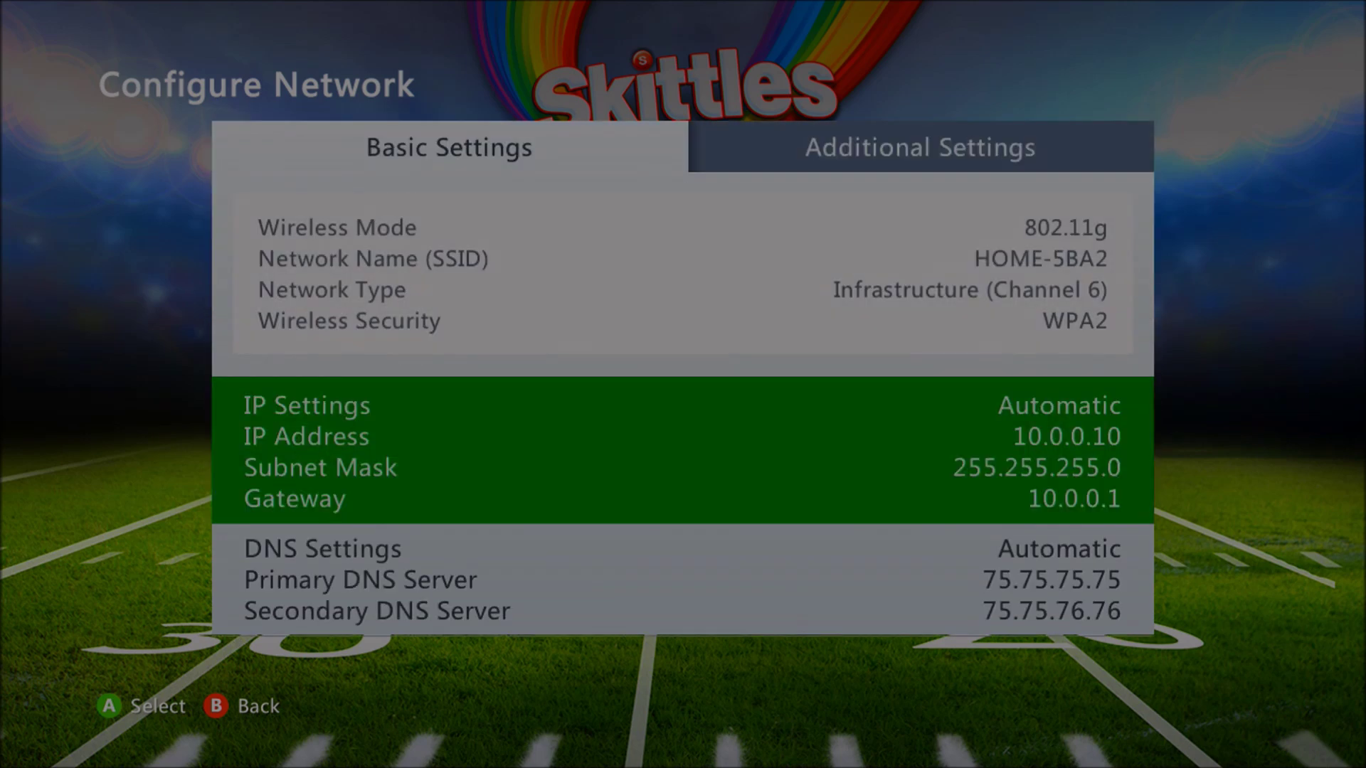
{"action": "key", "text": "Down"}
{"action": "key", "text": "Right"}
{"action": "key", "text": "Up"}
{"action": "key", "text": "Down"}
{"action": "key", "text": "Left"}
{"action": "key", "text": "Escape"}
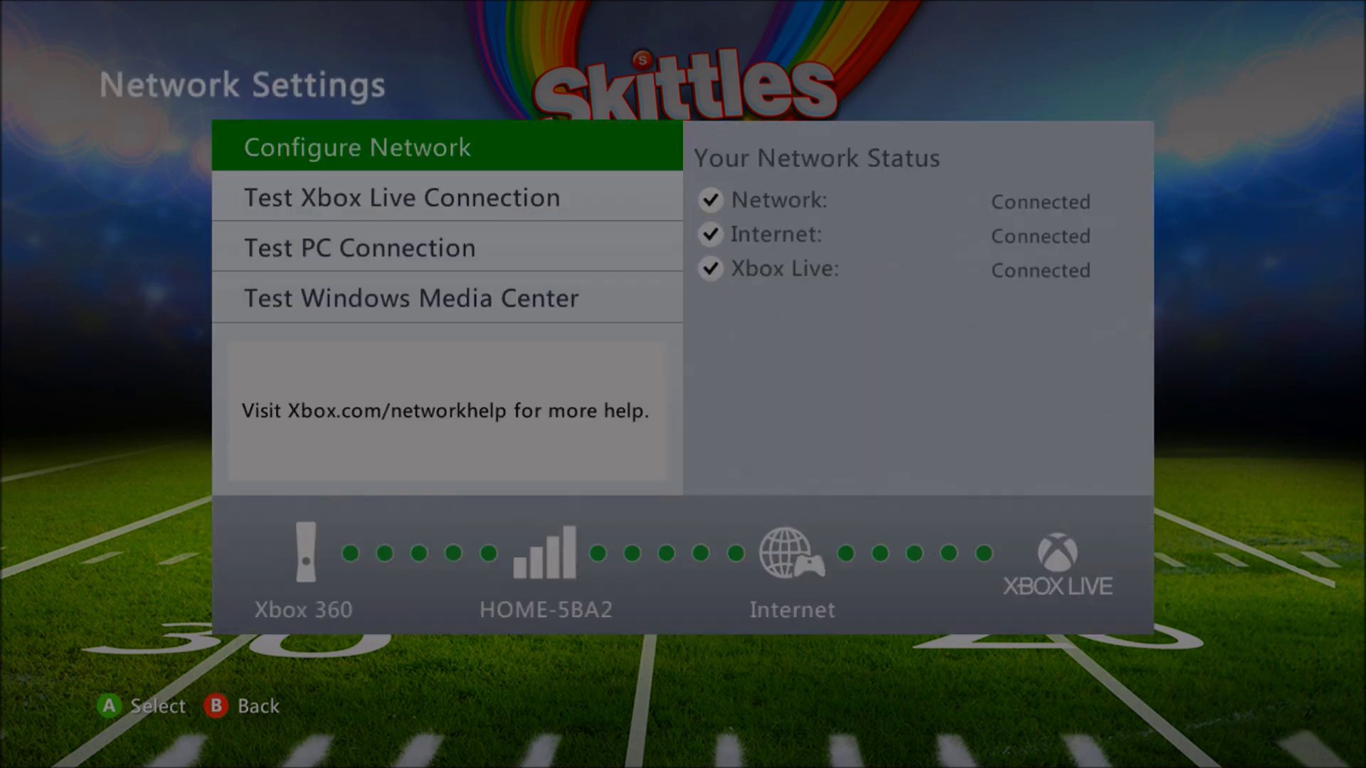
{"action": "key", "text": "Down"}
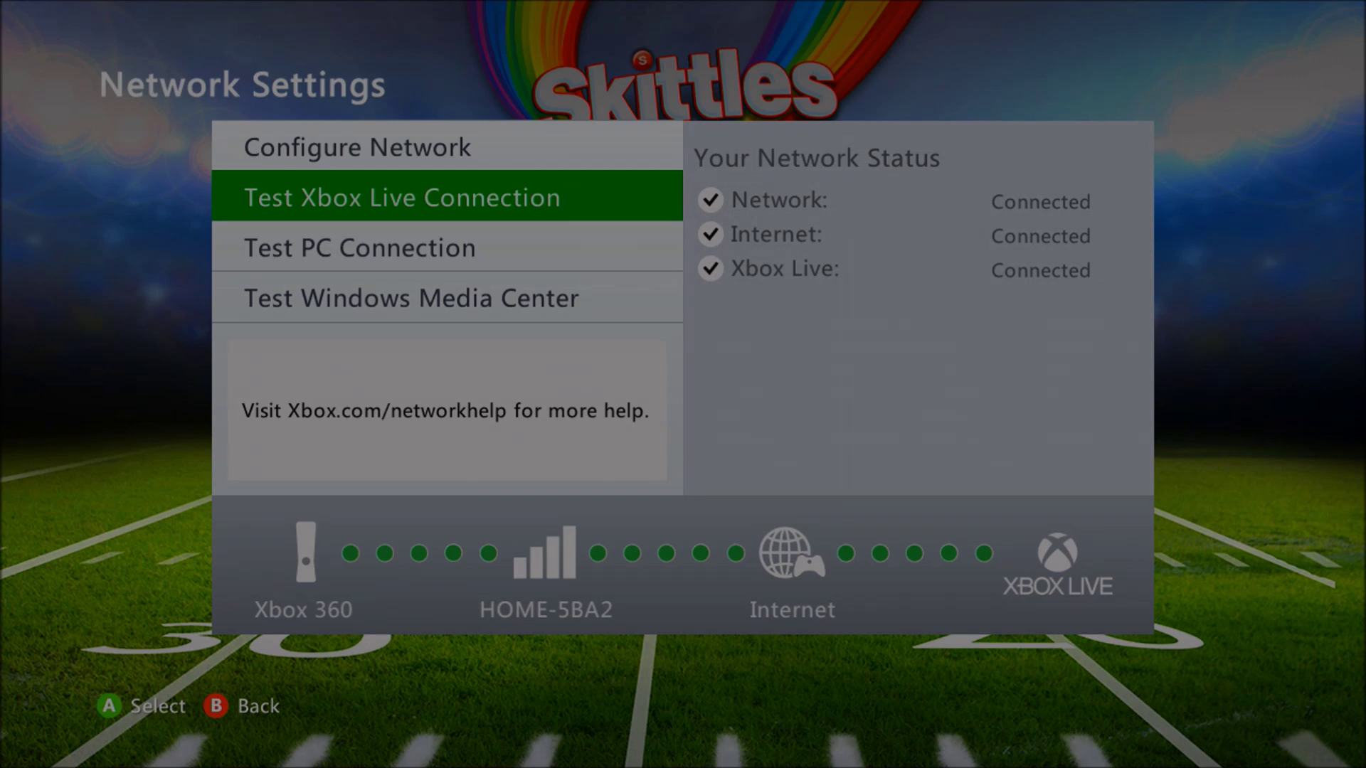
{"action": "key", "text": "Up"}
Reopen HOME-5BA2's network configuration, then back out to the Available Networks list
{"action": "key", "text": "Down"}
{"action": "key", "text": "Up"}
{"action": "key", "text": "Return"}
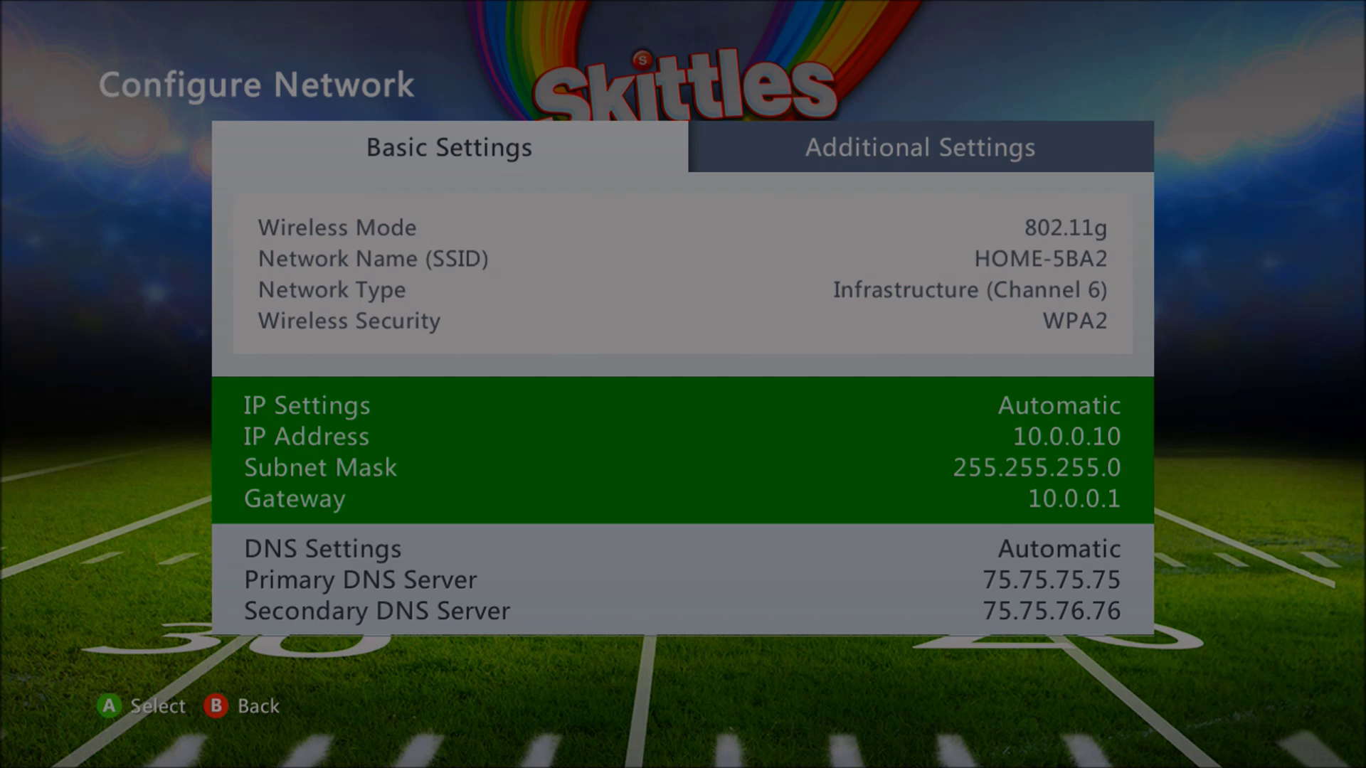
{"action": "key", "text": "Escape"}
{"action": "key", "text": "Escape"}
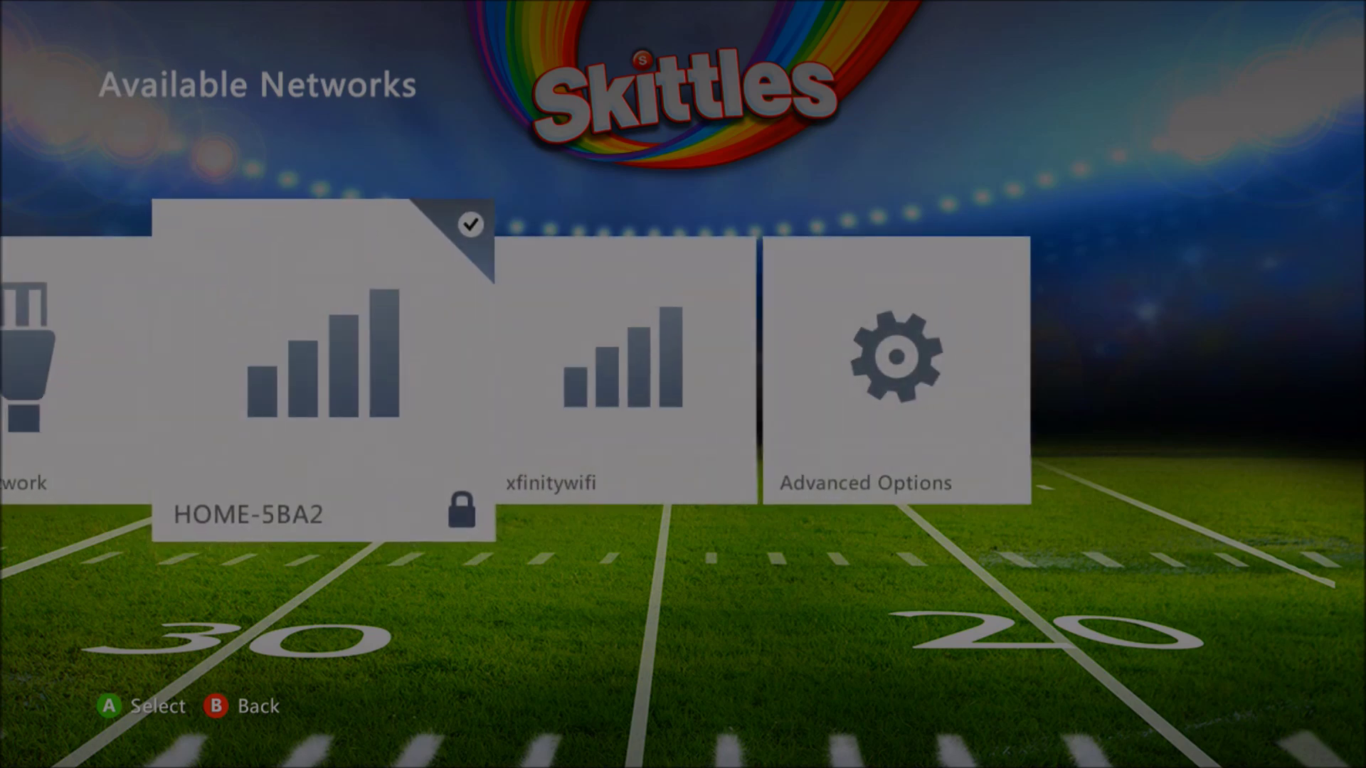
{"action": "key", "text": "Escape"}
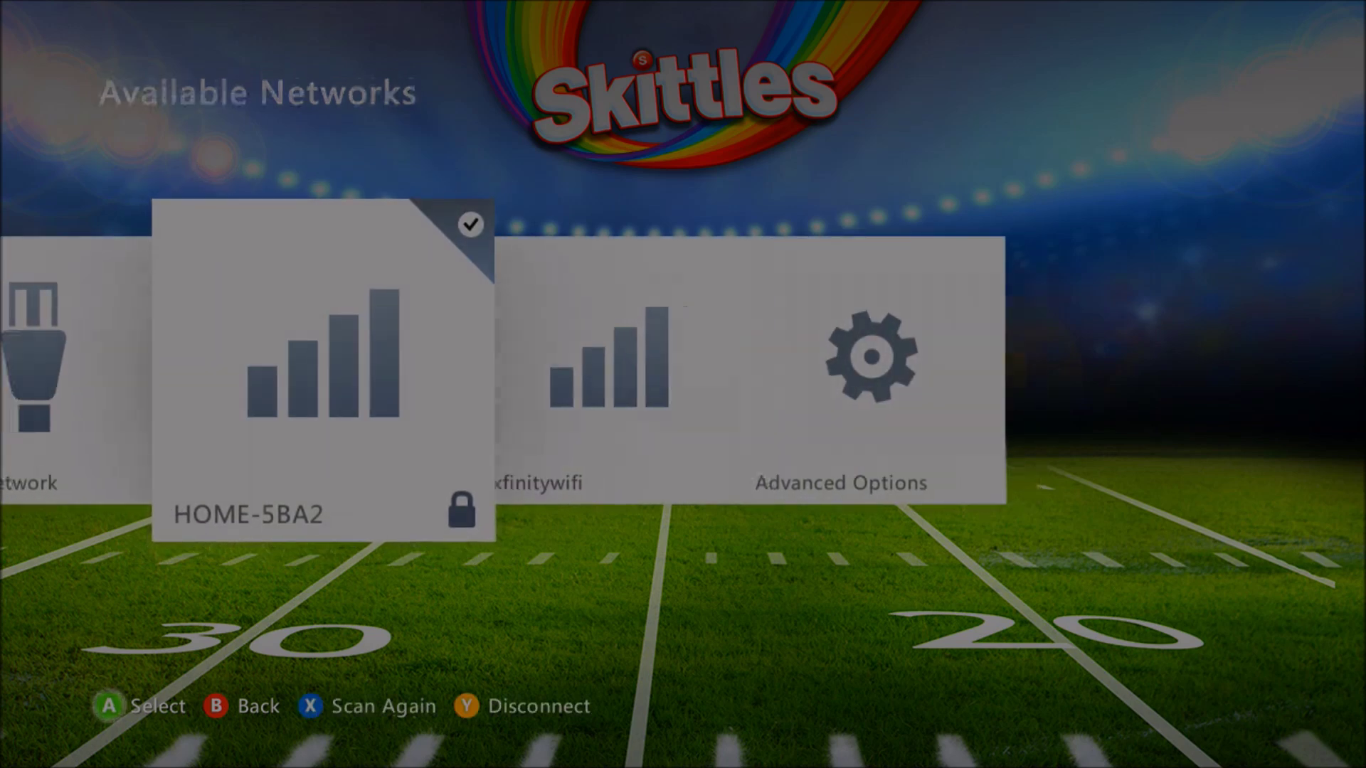